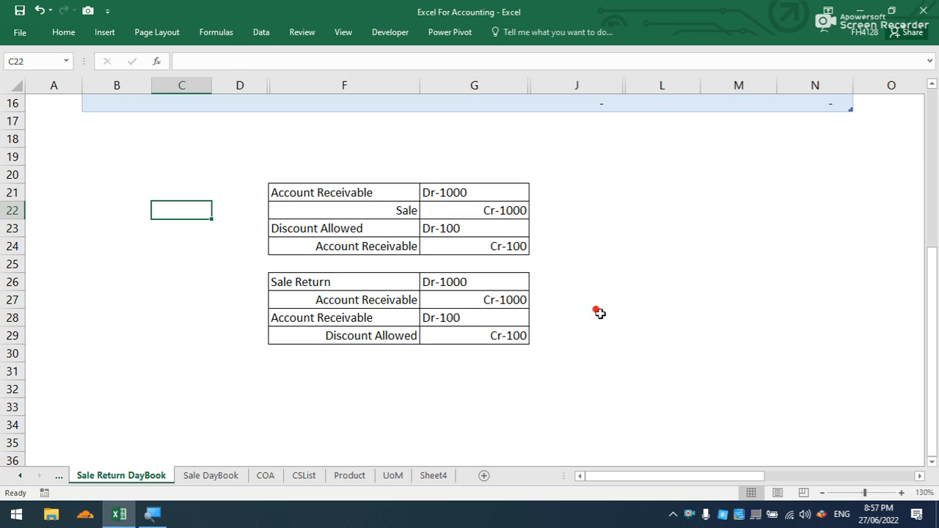
- Examine the sale journal entry and its discount allowed entry, going through each account and its debit or credit amount
{"action": "left_click", "coordinate": [389, 210]}
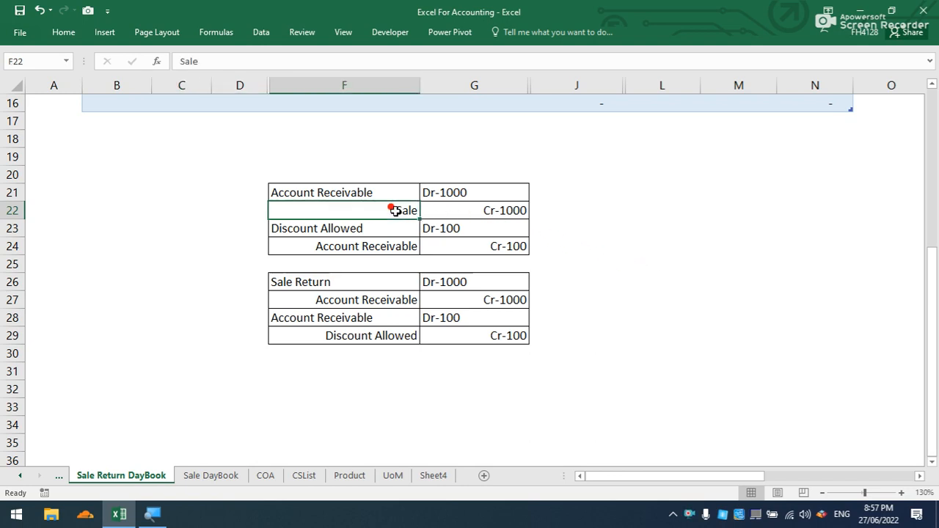
{"action": "left_click", "coordinate": [360, 193]}
{"action": "left_click", "coordinate": [425, 193]}
{"action": "left_click", "coordinate": [405, 208]}
{"action": "left_click", "coordinate": [440, 208]}
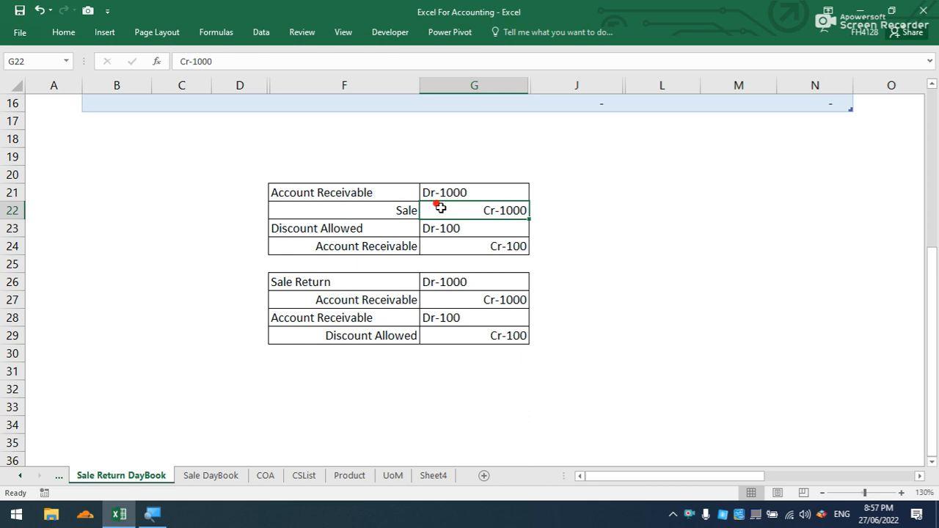
{"action": "left_click", "coordinate": [352, 233]}
{"action": "left_click", "coordinate": [431, 229]}
{"action": "left_click", "coordinate": [405, 246]}
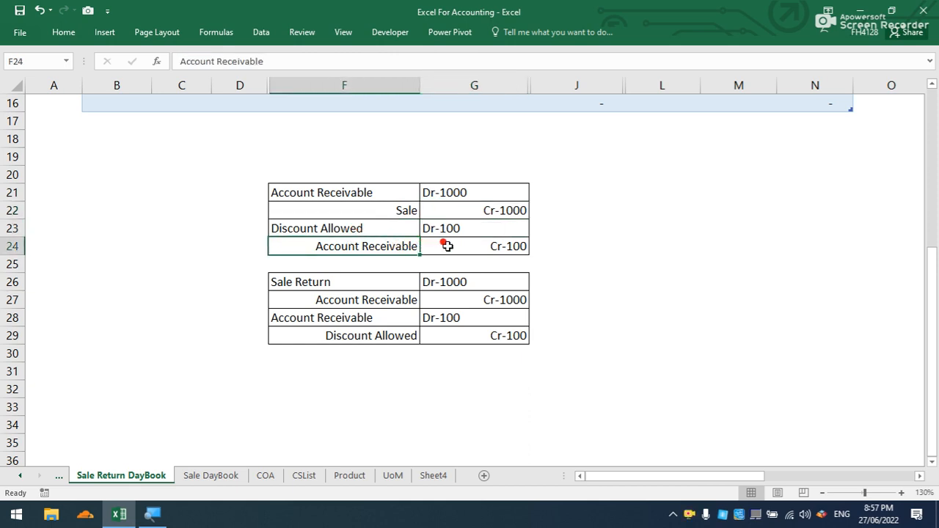
{"action": "left_click", "coordinate": [447, 246]}
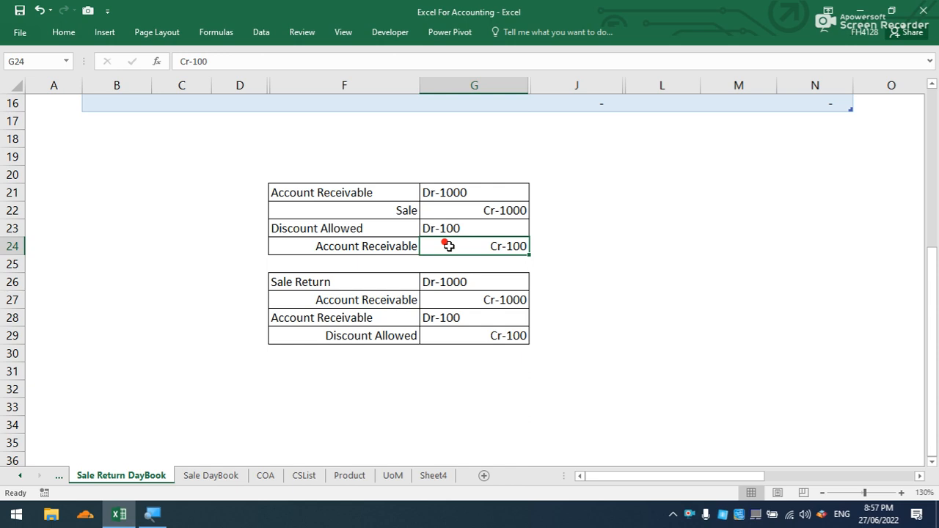
- Examine the sale return journal entry and its discount reversal, going through each account and its debit or credit amount
{"action": "left_click", "coordinate": [375, 277]}
{"action": "left_click", "coordinate": [425, 280]}
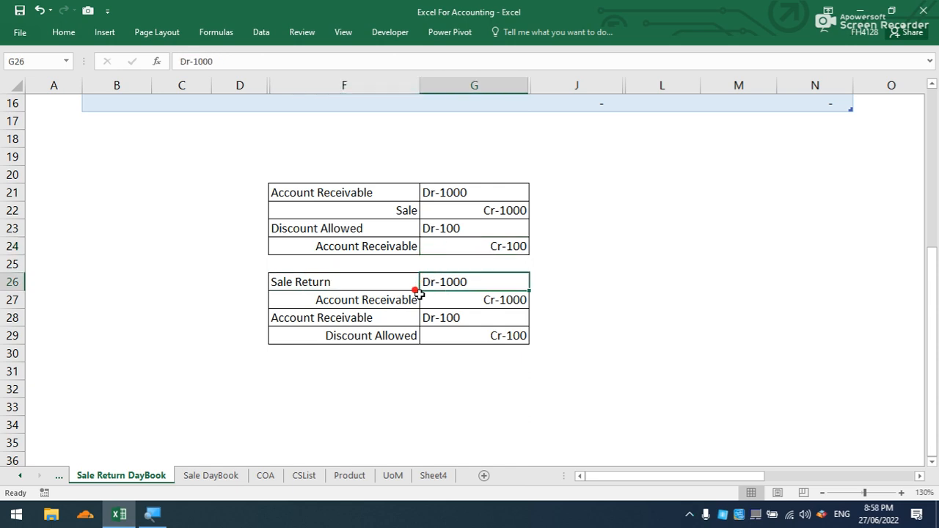
{"action": "left_click", "coordinate": [404, 300]}
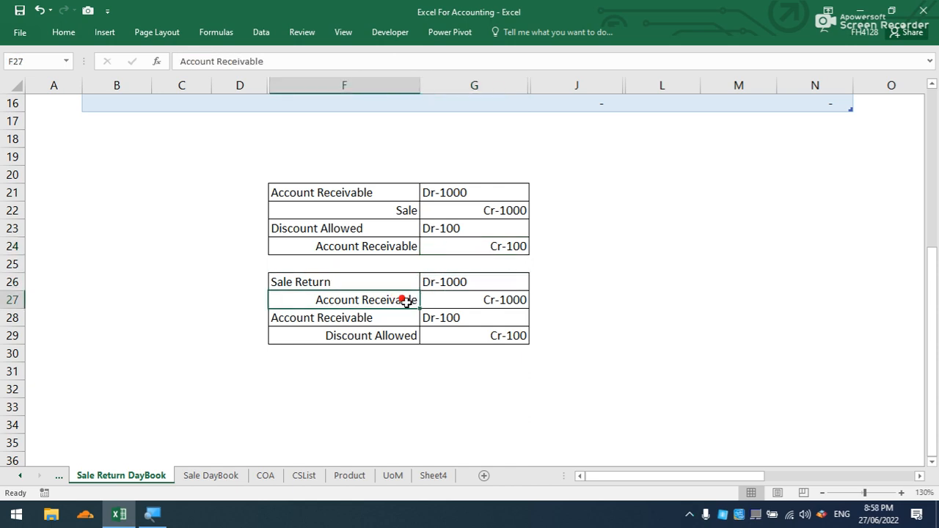
{"action": "left_click", "coordinate": [469, 298]}
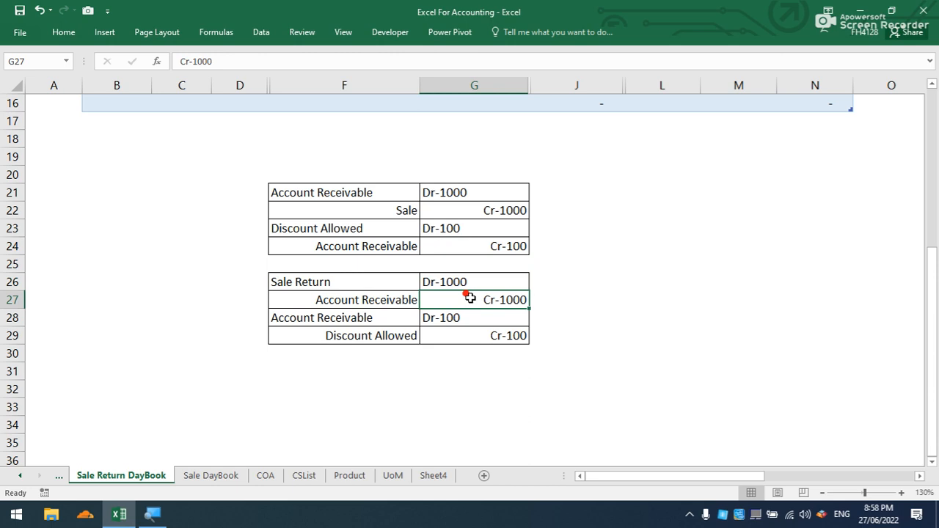
{"action": "left_click", "coordinate": [391, 336]}
{"action": "left_click", "coordinate": [448, 334]}
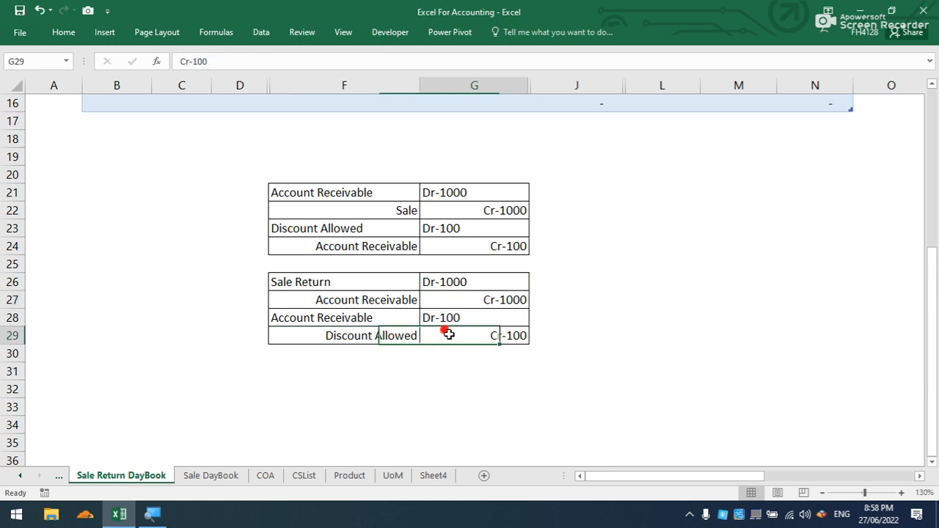
{"action": "left_click", "coordinate": [402, 319]}
{"action": "left_click", "coordinate": [445, 317]}
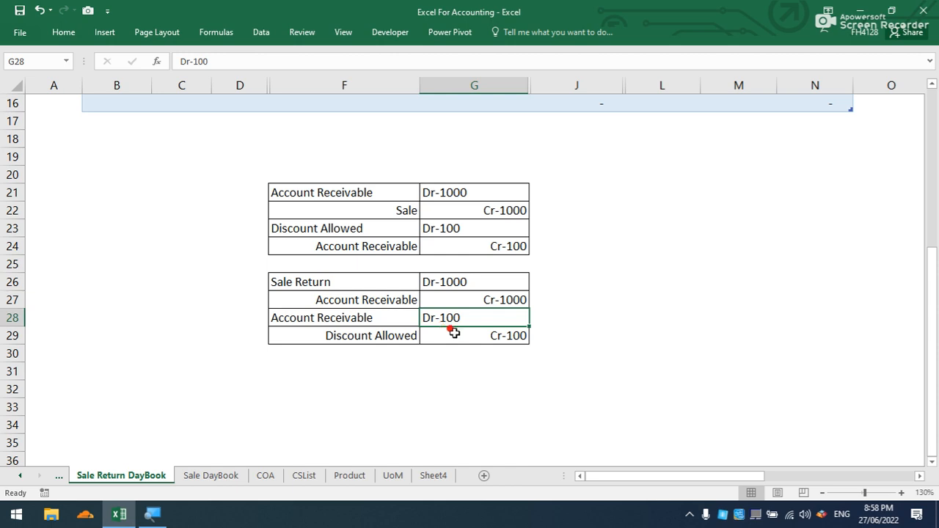
- Show the workbook queries and make a copy of the Sale Cr query
{"action": "scroll", "coordinate": [445, 328], "scroll_direction": "up", "scroll_amount": 2}
{"action": "scroll", "coordinate": [445, 328], "scroll_direction": "up", "scroll_amount": 4}
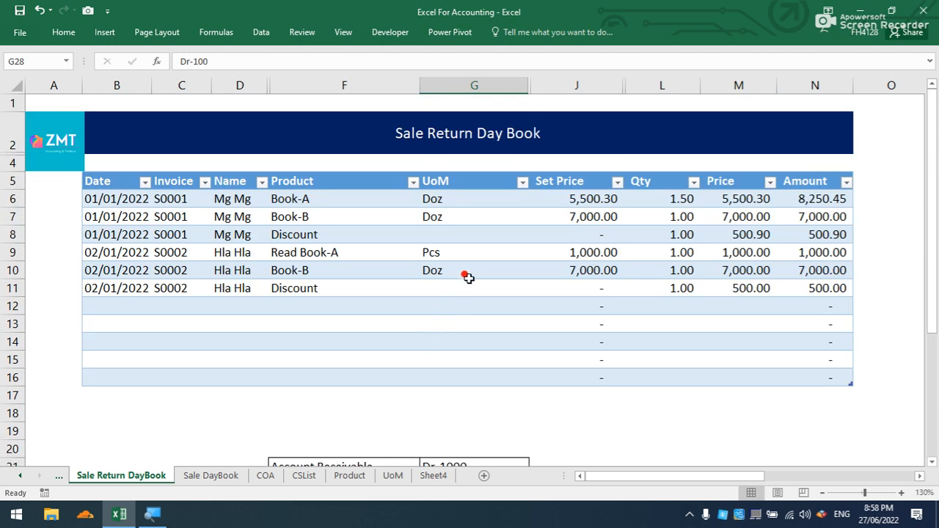
{"action": "left_click", "coordinate": [262, 34]}
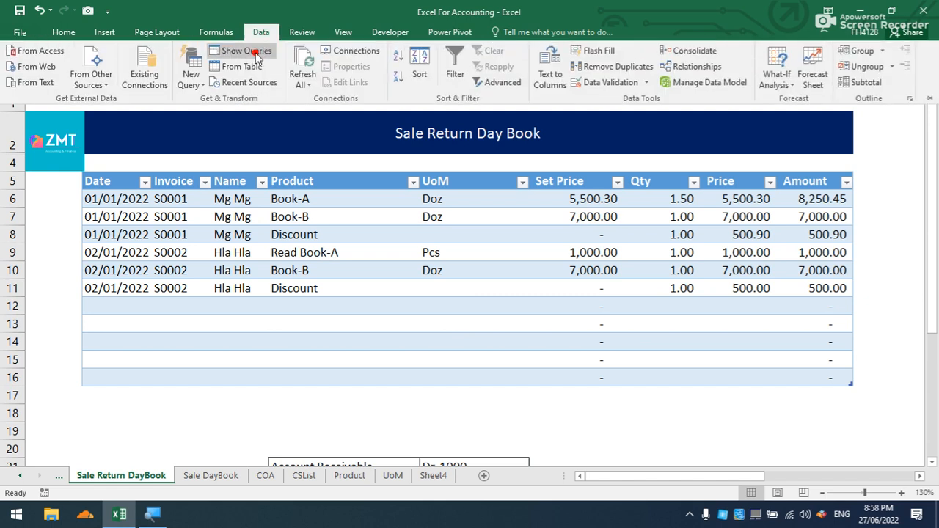
{"action": "left_click", "coordinate": [256, 55]}
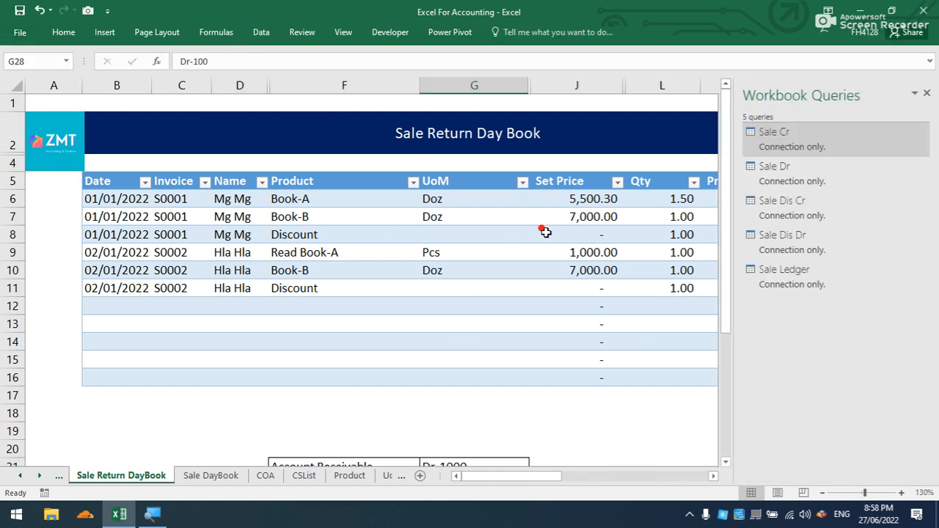
{"action": "mouse_move", "coordinate": [797, 136]}
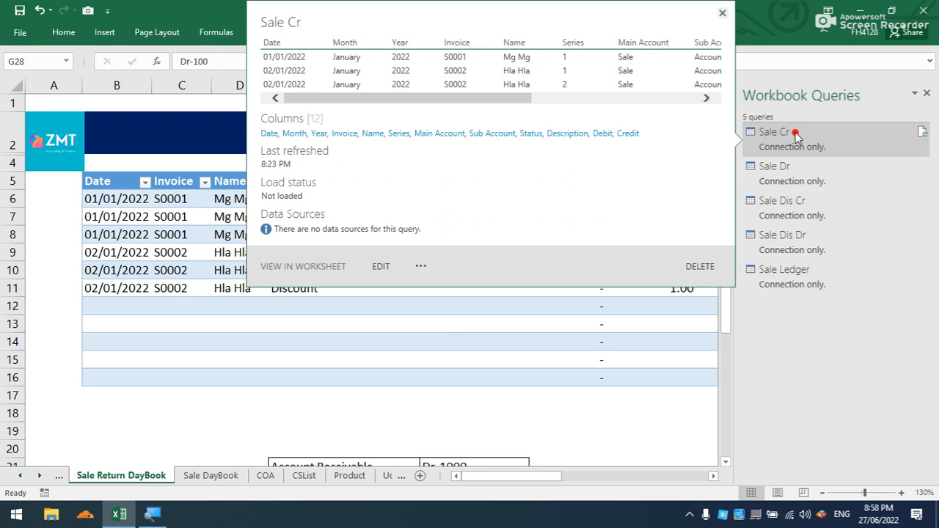
{"action": "left_click", "coordinate": [795, 135]}
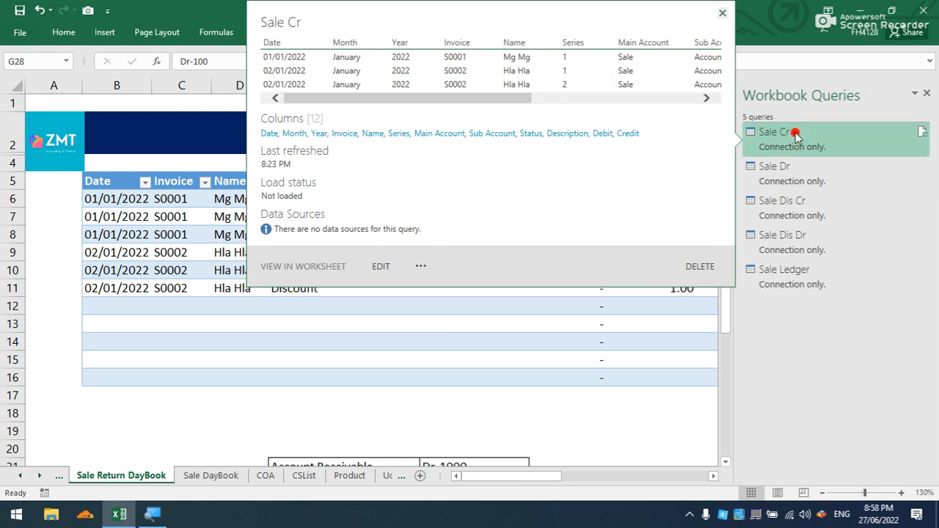
{"action": "key", "text": "ctrl+c"}
{"action": "key", "text": "ctrl+v"}
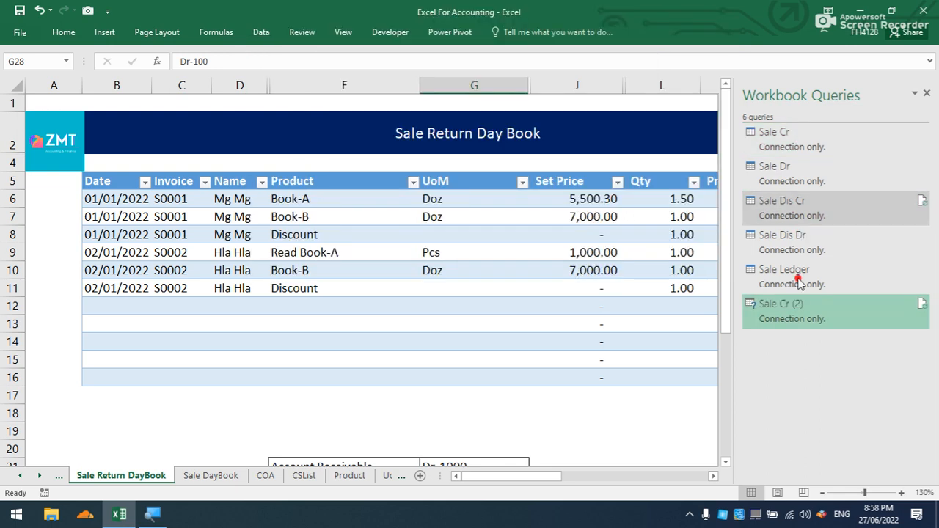
- Rename the copied Sale Cr query as Sale Return Dr
{"action": "right_click", "coordinate": [790, 321]}
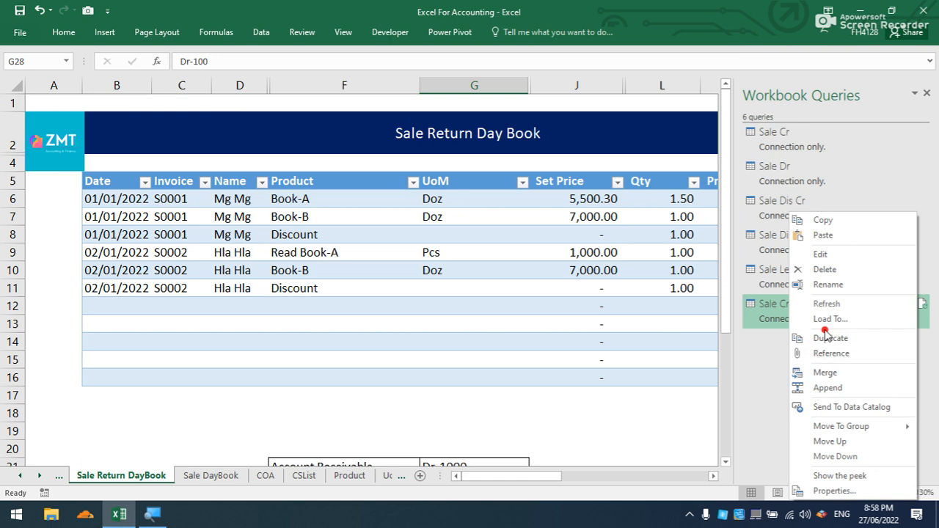
{"action": "left_click", "coordinate": [829, 285]}
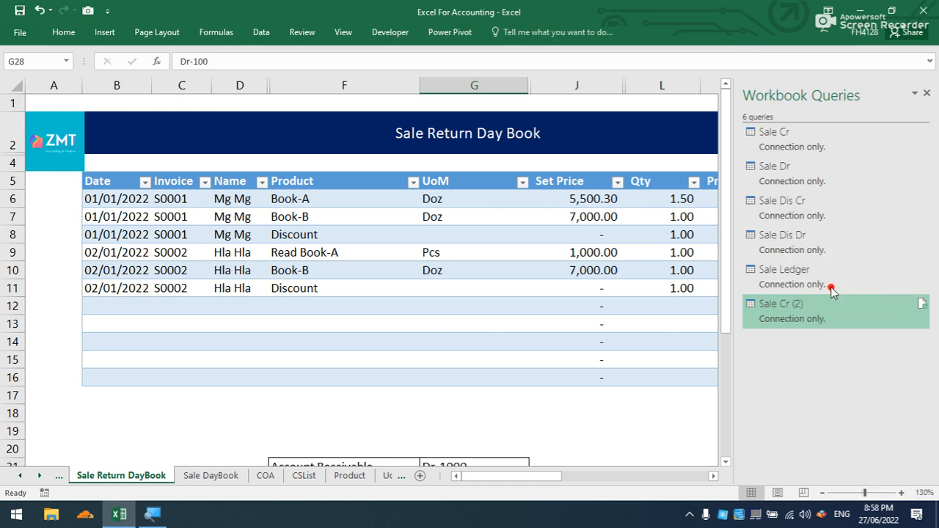
{"action": "left_click", "coordinate": [793, 303]}
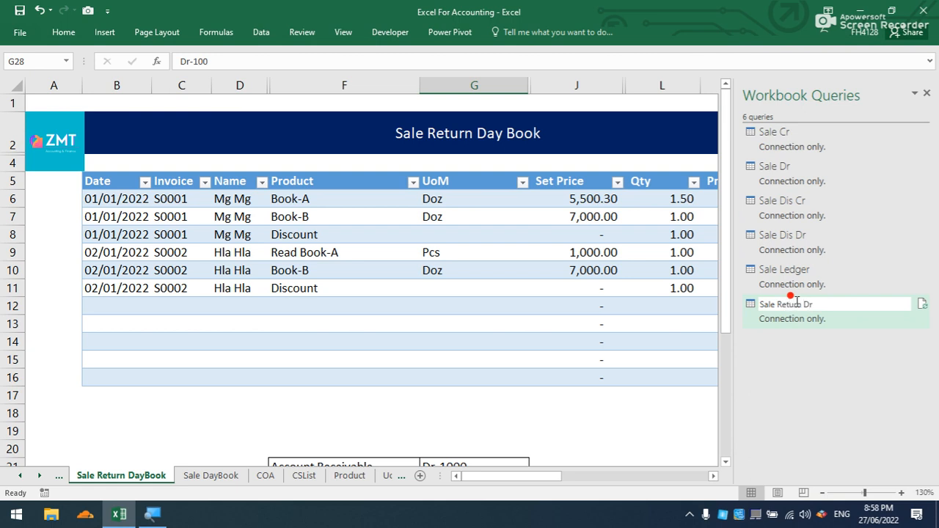
{"action": "left_click", "coordinate": [624, 396]}
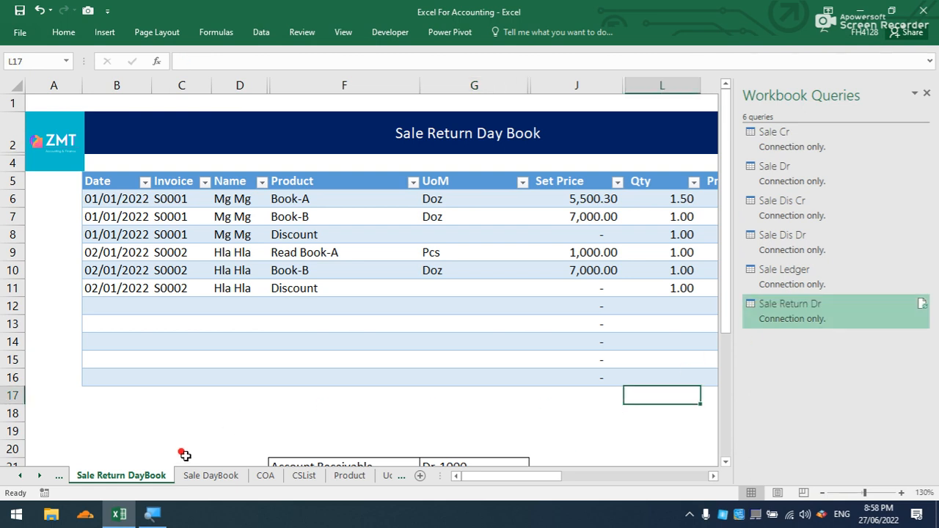
- Check the Sale Return account in the COA sheet and edit the Sale Return Dr query code to use source tb_SRDB and Main Account "Sale Return"
{"action": "left_click", "coordinate": [263, 476]}
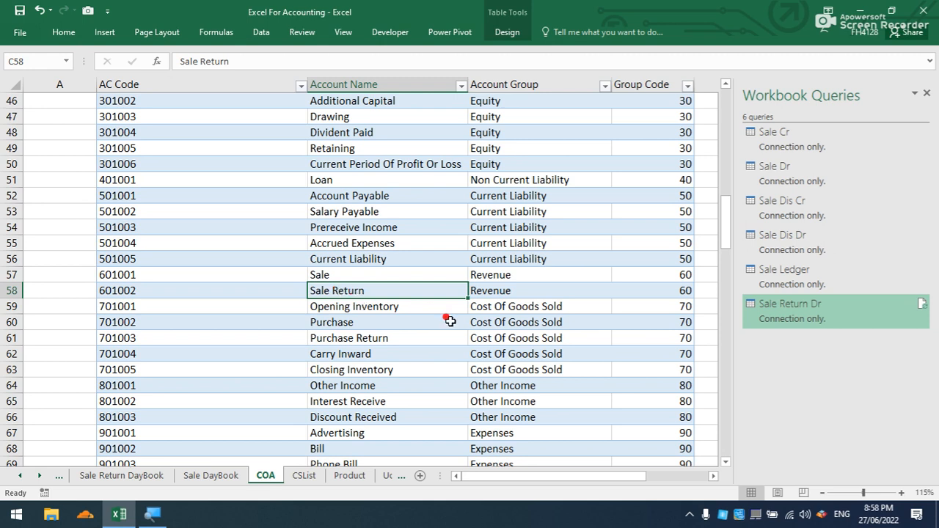
{"action": "double_click", "coordinate": [782, 315]}
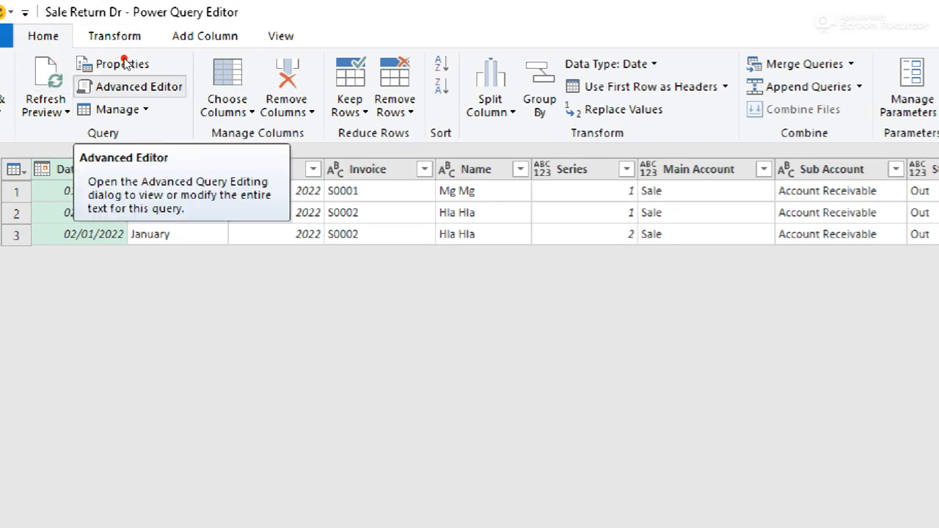
{"action": "left_click", "coordinate": [126, 85]}
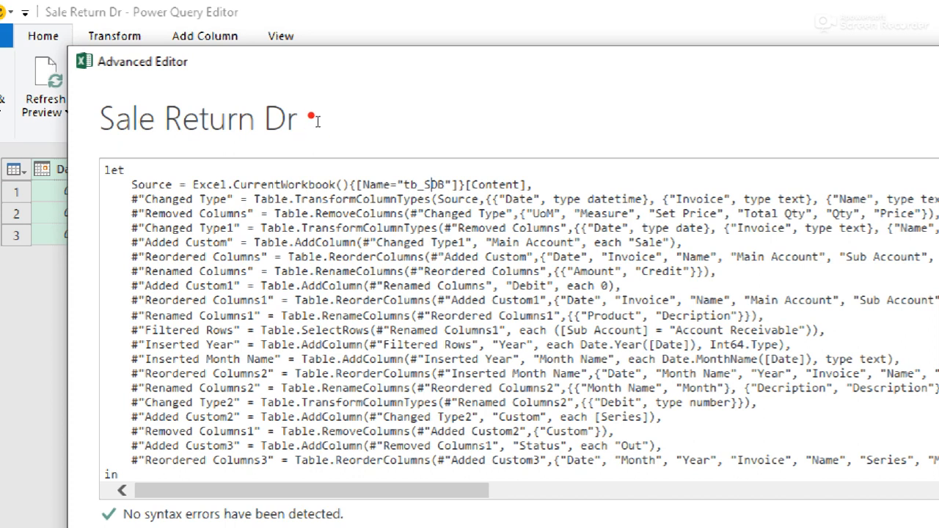
{"action": "type", "text": "R"}
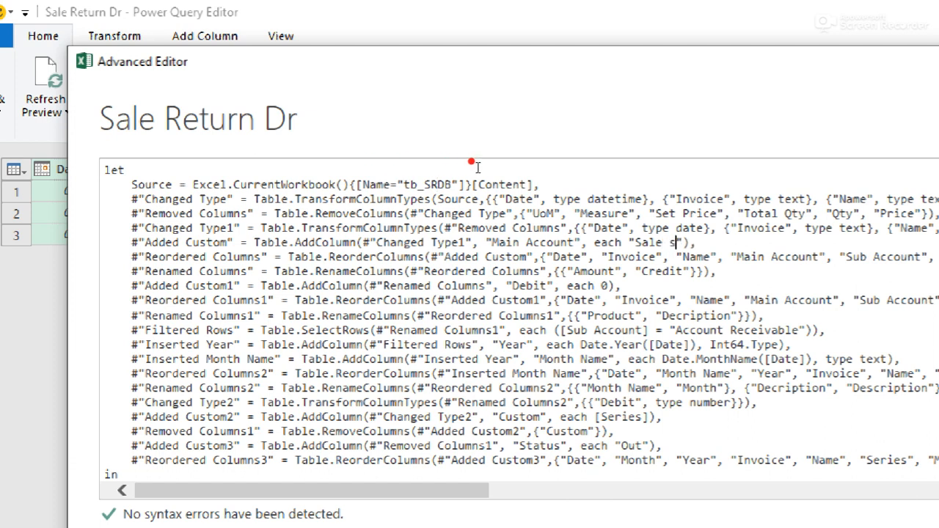
{"action": "type", "text": "Return"}
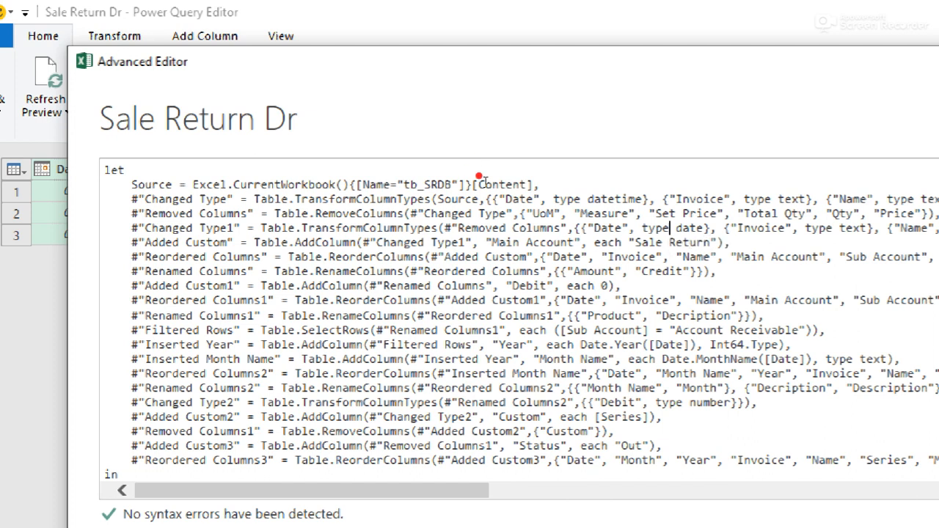
{"action": "key", "text": "BackSpace"}
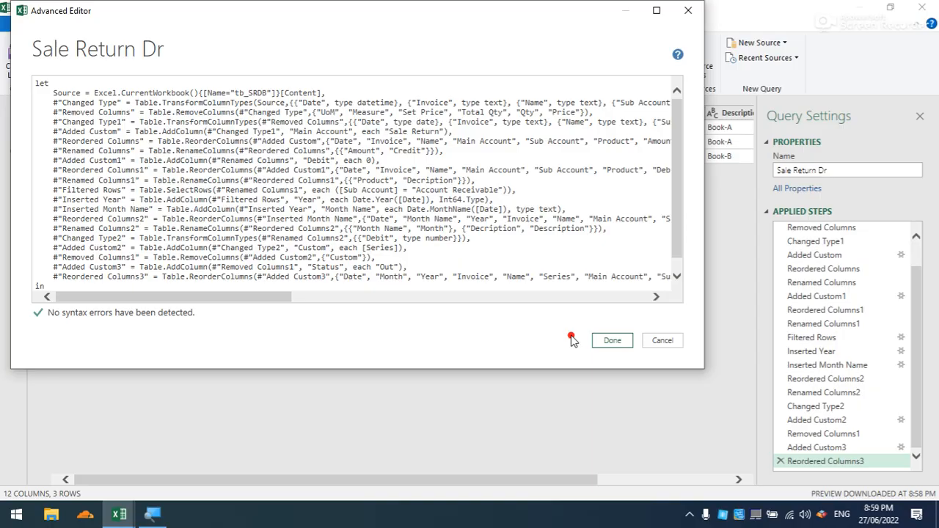
{"action": "left_click", "coordinate": [611, 340]}
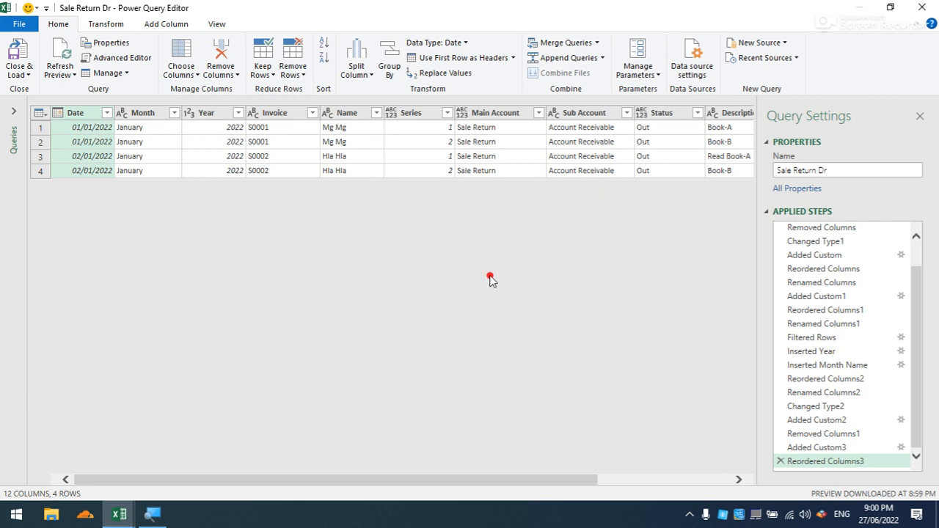
- Move the Credit column in front of the Debit column in the Sale Return Dr query
{"action": "left_click_drag", "start_coordinate": [436, 485], "coordinate": [594, 484]}
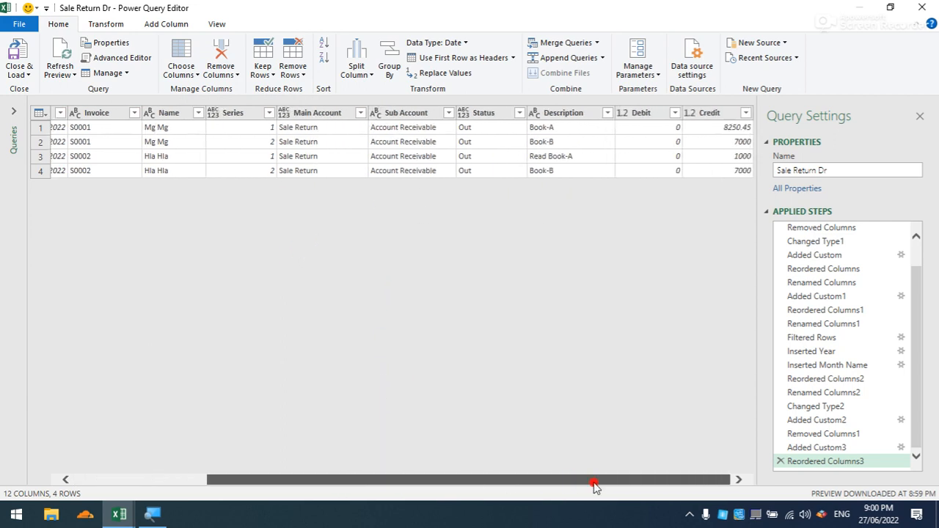
{"action": "left_click", "coordinate": [719, 116]}
{"action": "left_click_drag", "start_coordinate": [719, 117], "coordinate": [652, 120]}
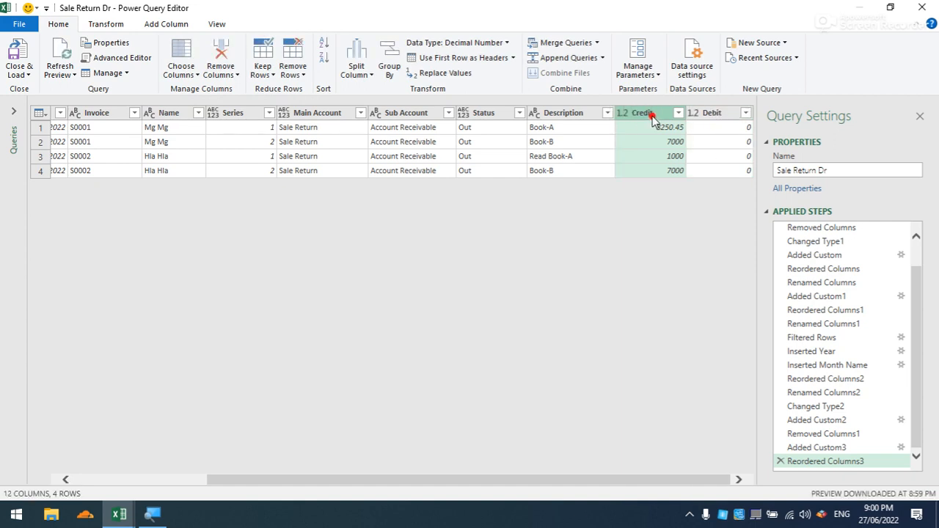
- Rename the moved Credit column as Debit1 and the original Debit column as Credit
{"action": "double_click", "coordinate": [652, 117]}
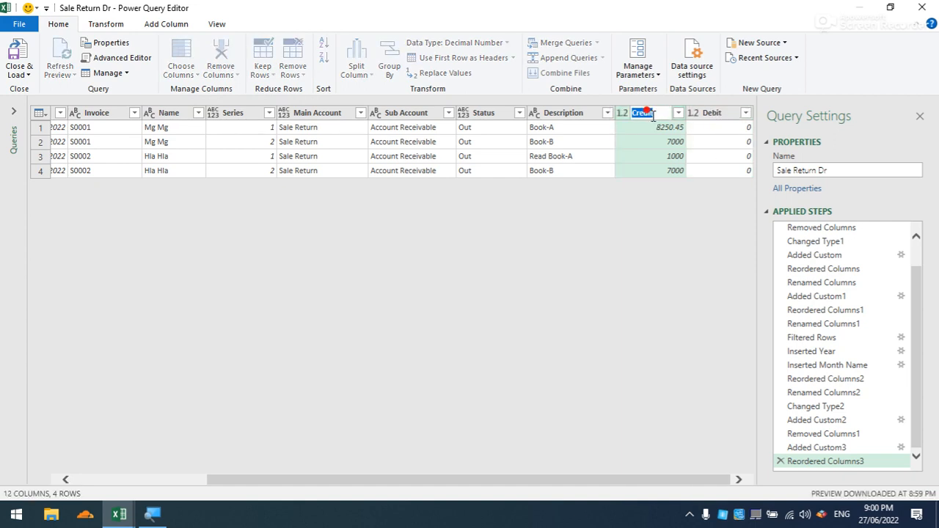
{"action": "type", "text": "Dep"}
{"action": "left_click", "coordinate": [715, 117]}
{"action": "left_click", "coordinate": [717, 117]}
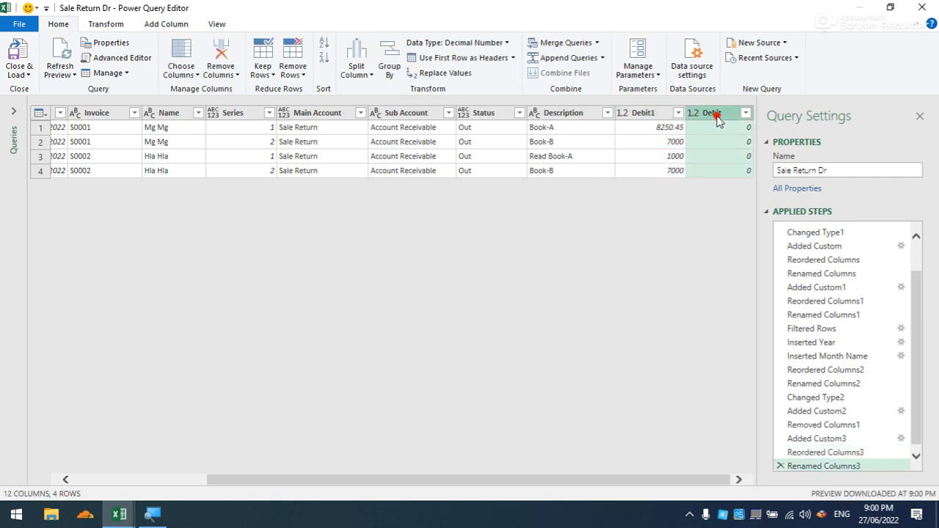
{"action": "double_click", "coordinate": [715, 115]}
{"action": "type", "text": "Cr"}
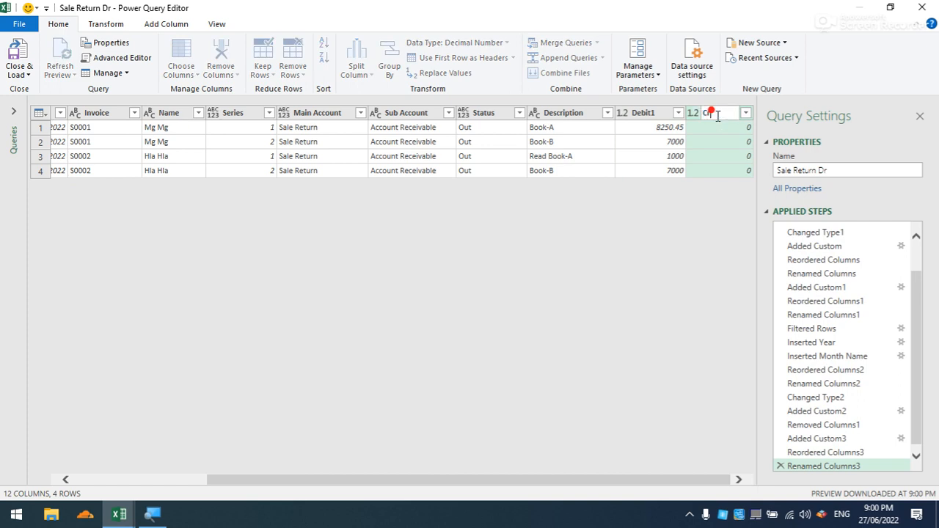
{"action": "type", "text": "edit"}
{"action": "key", "text": "Escape"}
- Rename the Debit1 column as Debit
{"action": "double_click", "coordinate": [655, 113]}
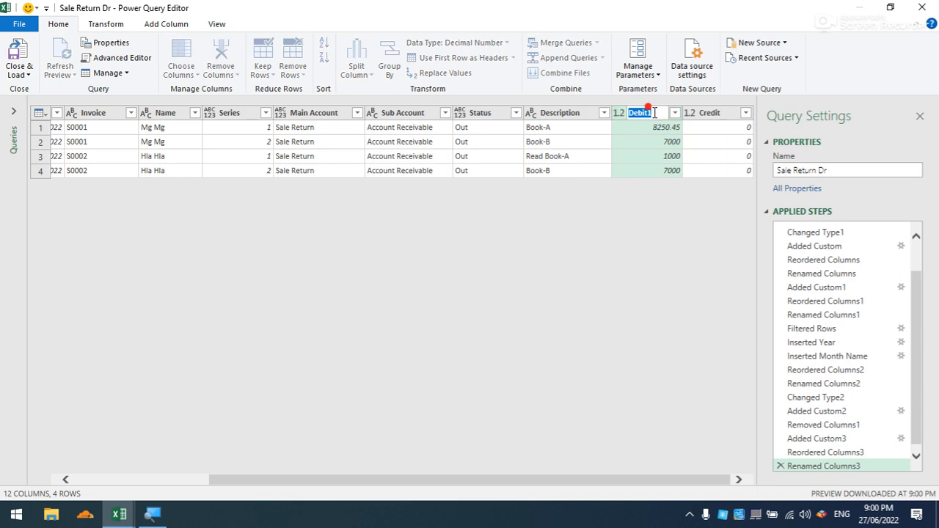
{"action": "left_click", "coordinate": [654, 113]}
{"action": "left_click", "coordinate": [638, 209]}
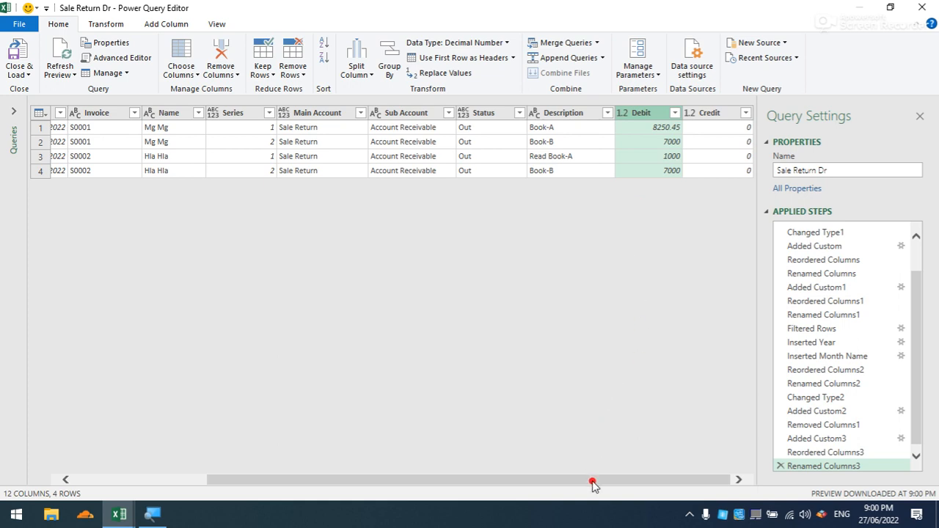
- Review the columns of the Sale Return Dr query, save it and return to the workbook
{"action": "left_click_drag", "start_coordinate": [593, 484], "coordinate": [448, 477]}
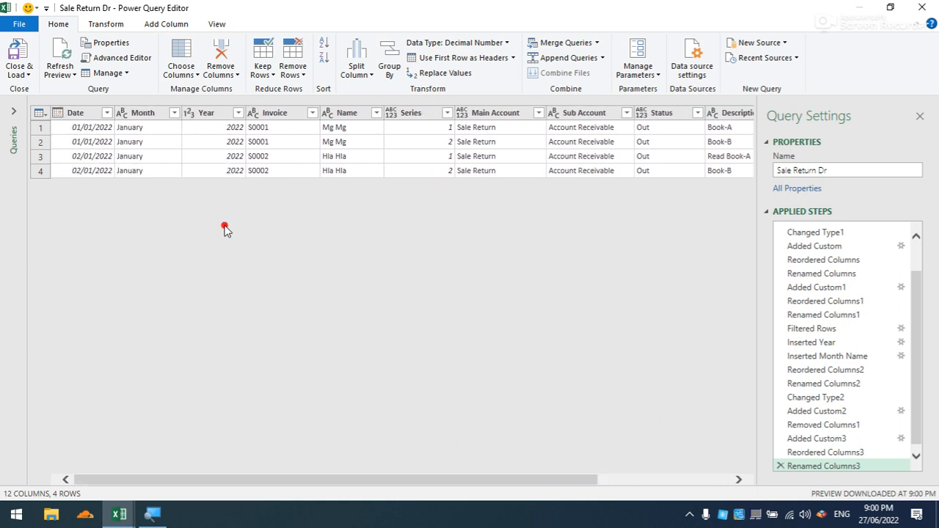
{"action": "left_click", "coordinate": [20, 74]}
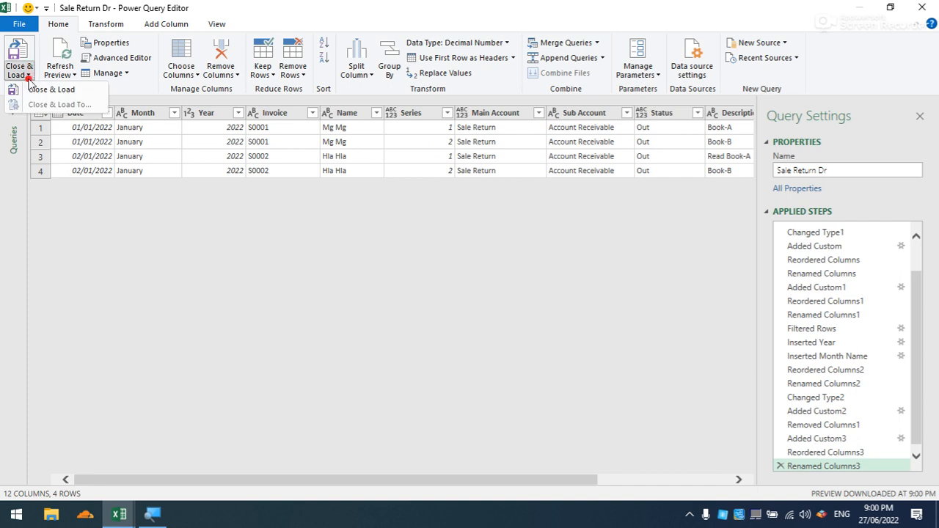
{"action": "left_click", "coordinate": [33, 90]}
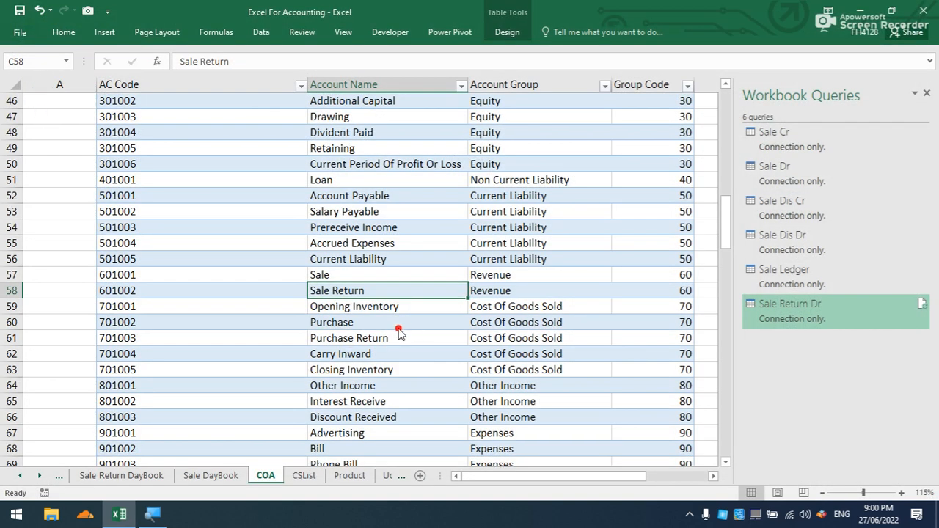
- Make a copy of the Sale Dr workbook query and name it Sale Return Cr
{"action": "left_click", "coordinate": [791, 184]}
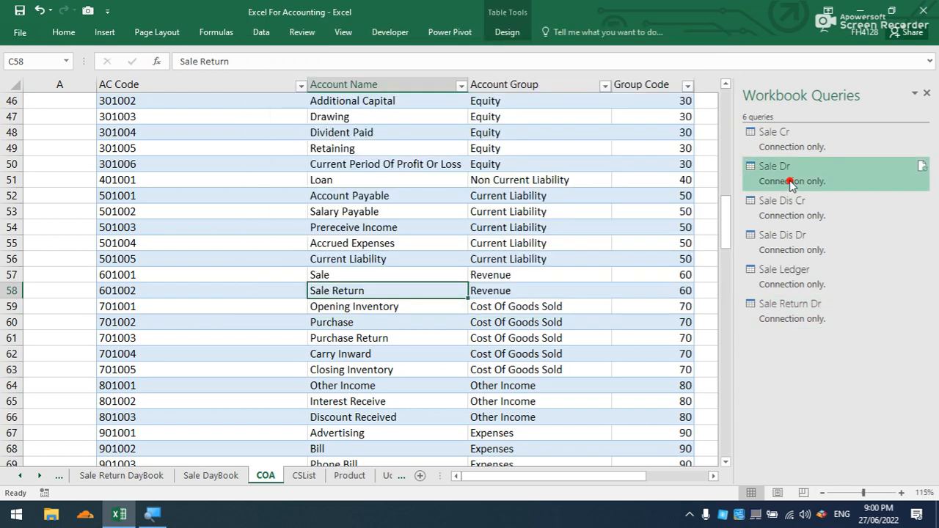
{"action": "key", "text": "ctrl+c"}
{"action": "key", "text": "ctrl+v"}
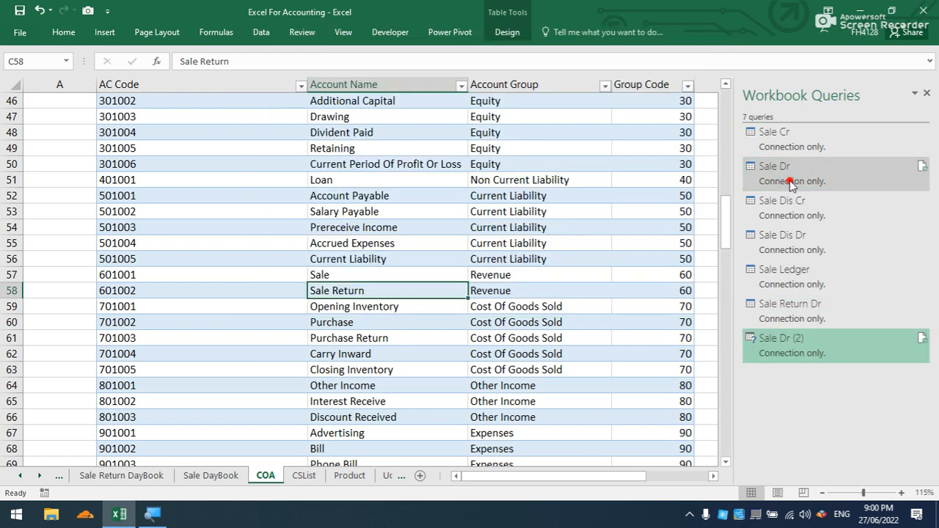
{"action": "right_click", "coordinate": [784, 345]}
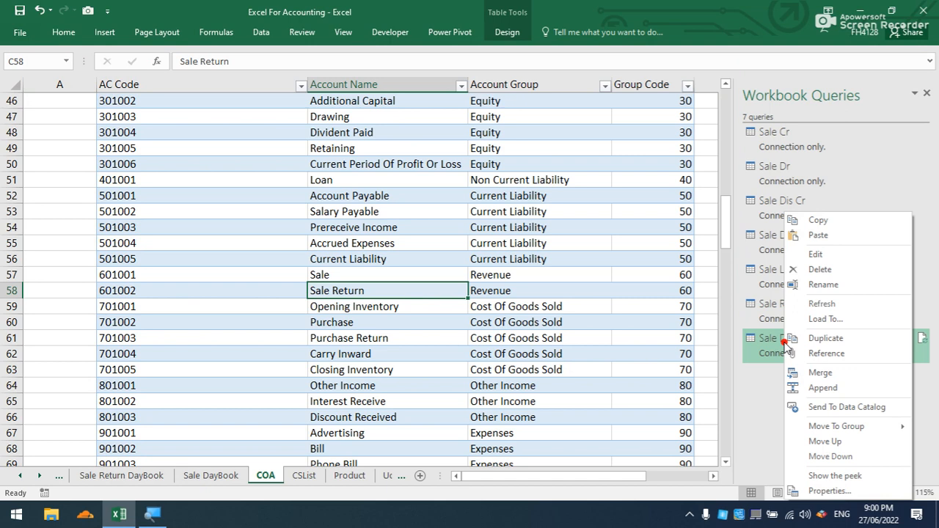
{"action": "left_click", "coordinate": [819, 285]}
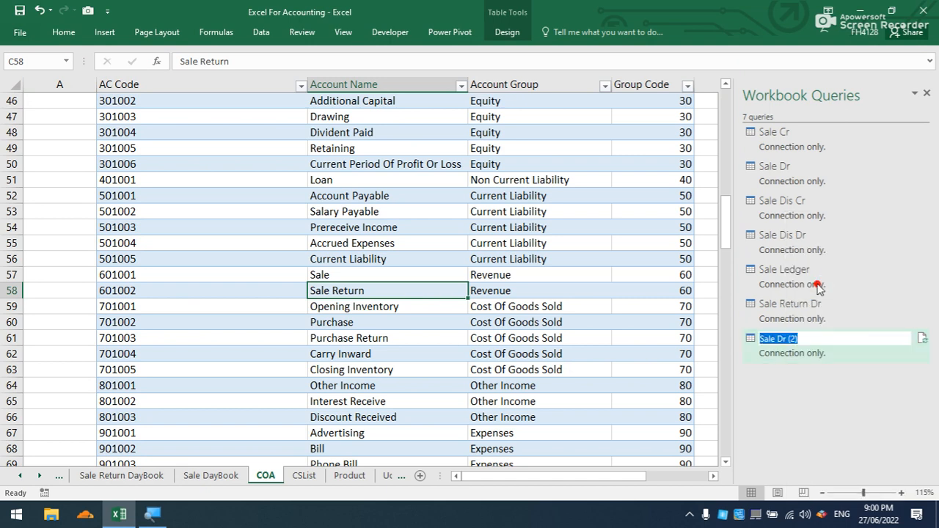
{"action": "type", "text": "Sale Return C"}
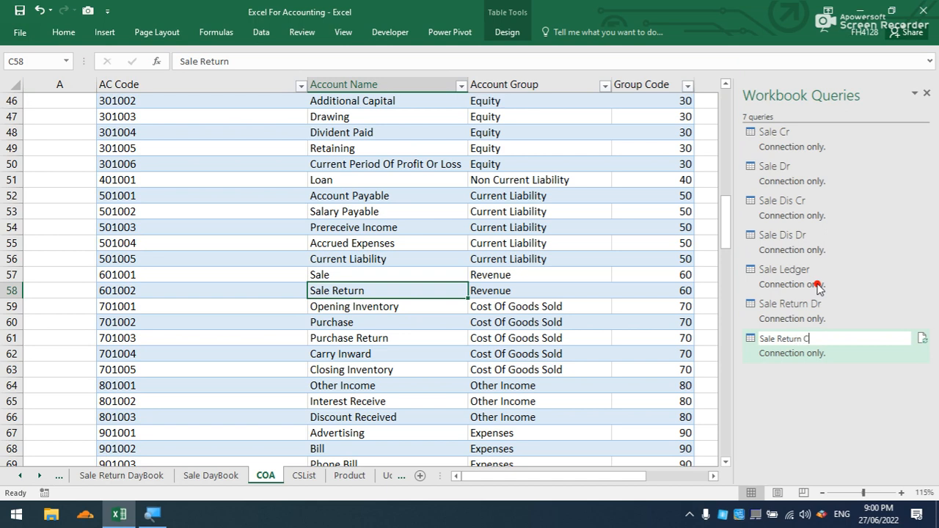
{"action": "type", "text": "r"}
{"action": "left_click", "coordinate": [833, 353]}
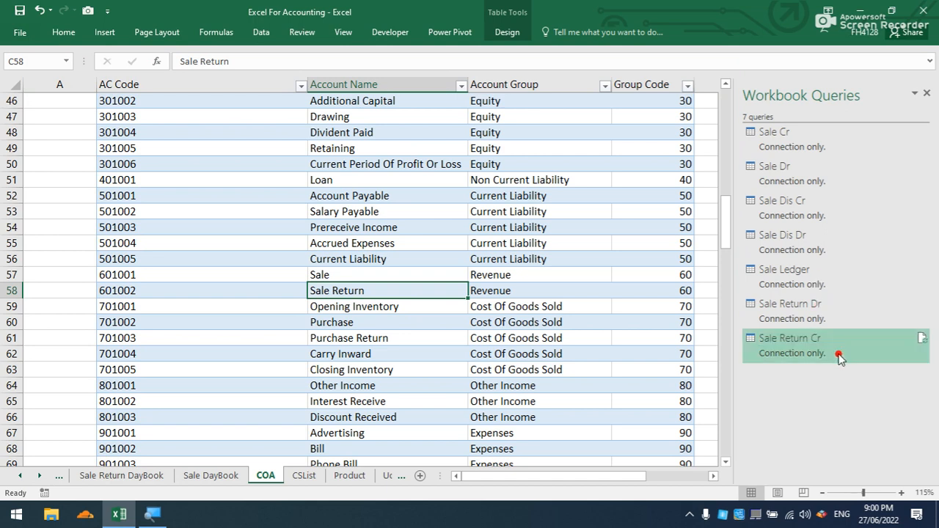
- Open the Sale Return Cr query for editing and change the source table in its code to tb_SRDB
{"action": "double_click", "coordinate": [841, 357]}
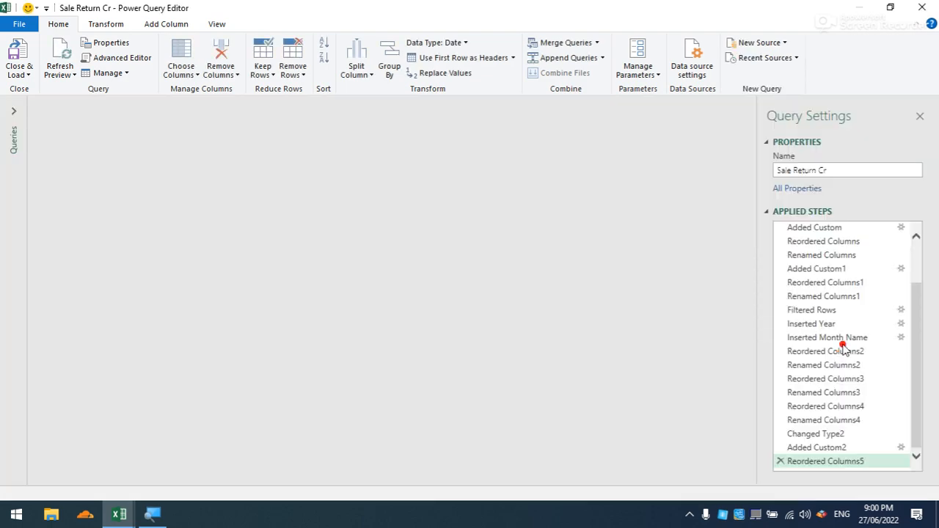
{"action": "left_click_drag", "start_coordinate": [916, 287], "coordinate": [917, 250]}
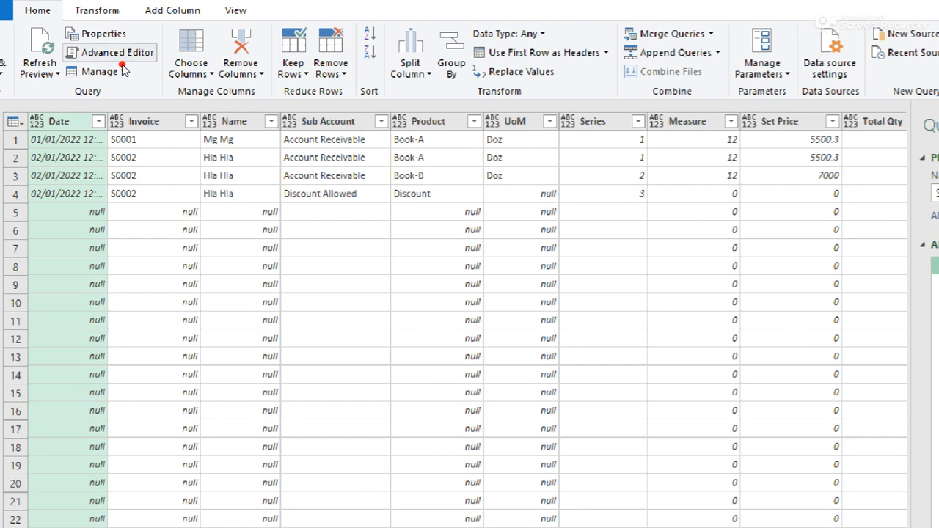
{"action": "left_click", "coordinate": [125, 60]}
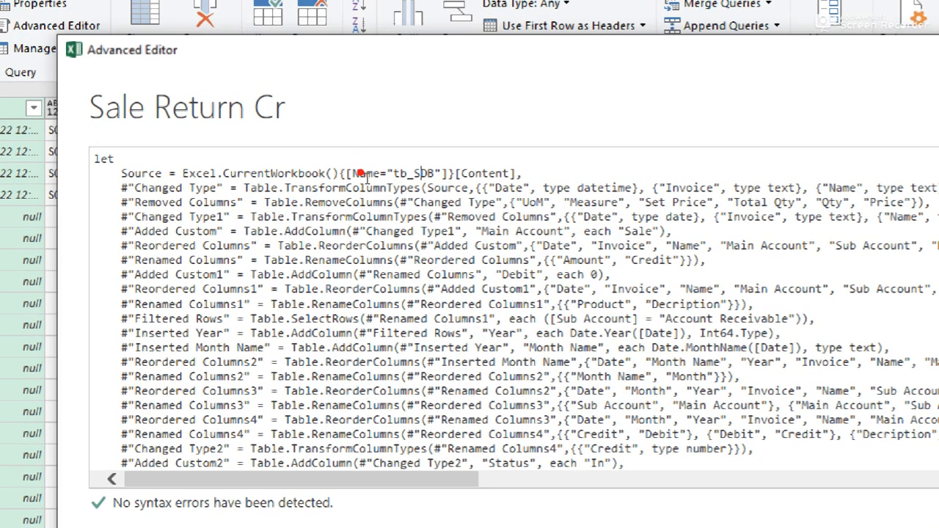
{"action": "type", "text": "R"}
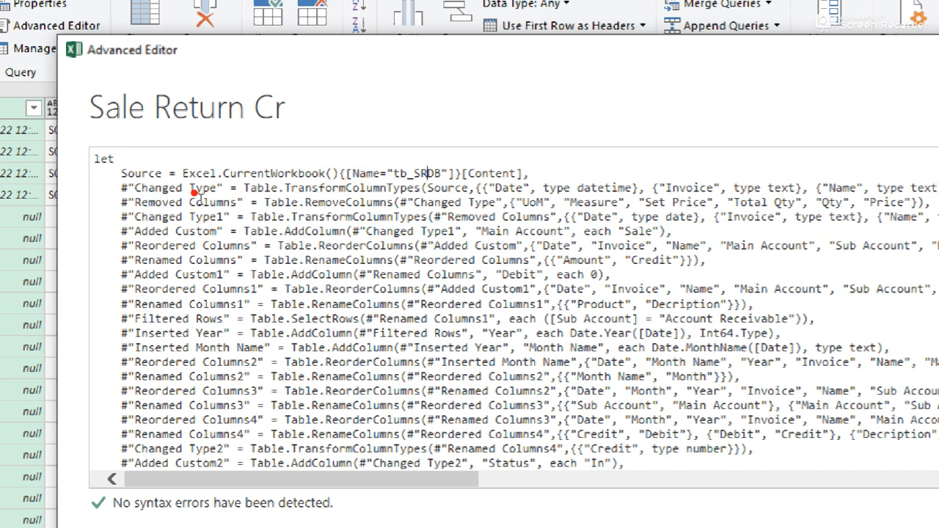
{"action": "left_click", "coordinate": [652, 231]}
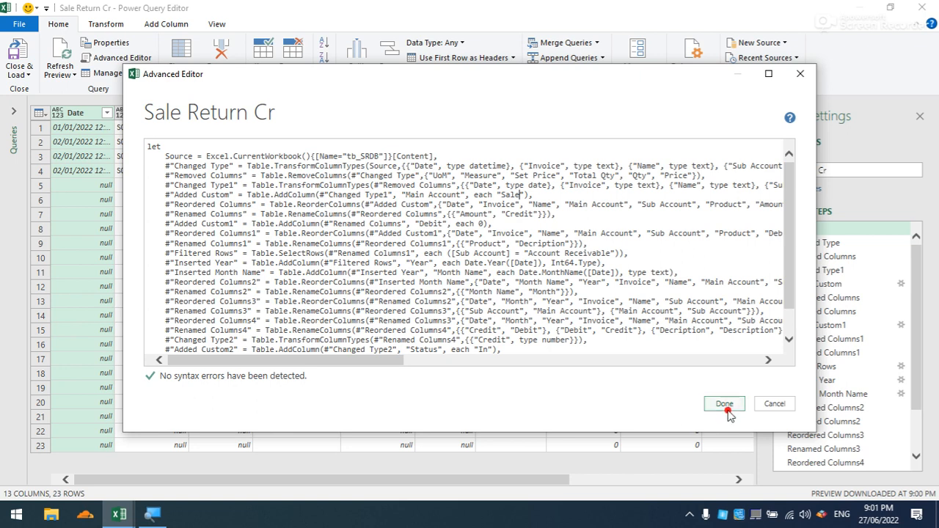
{"action": "left_click", "coordinate": [727, 411]}
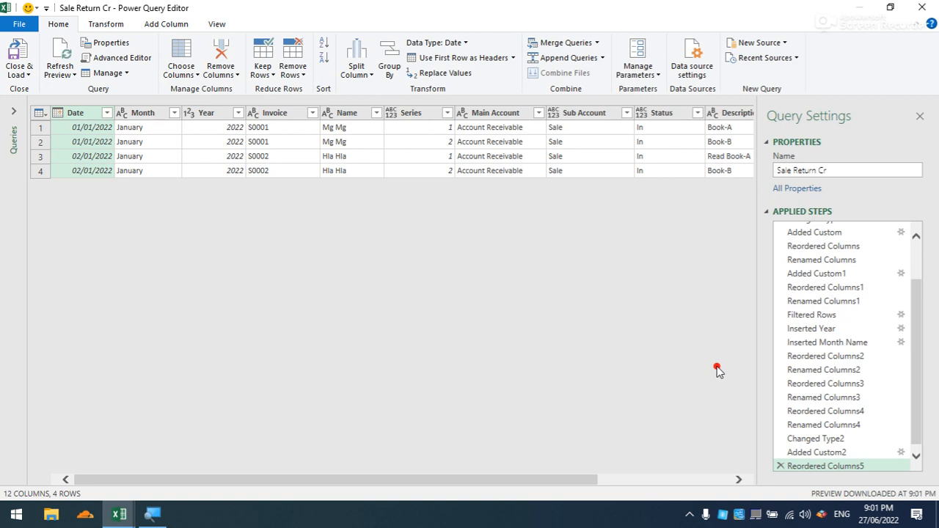
- Change the Main Account custom column formula in the Added Custom step to "Sale Return"
{"action": "left_click_drag", "start_coordinate": [917, 325], "coordinate": [920, 281]}
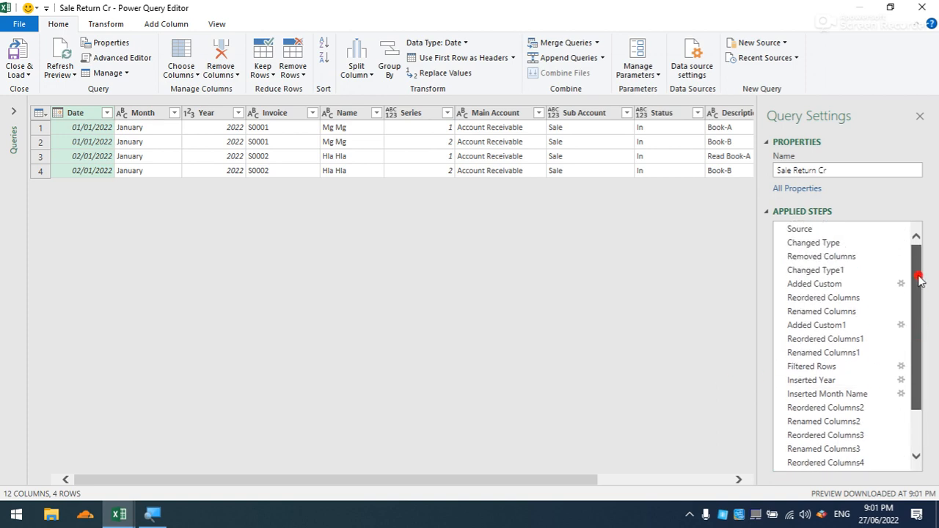
{"action": "left_click", "coordinate": [831, 286]}
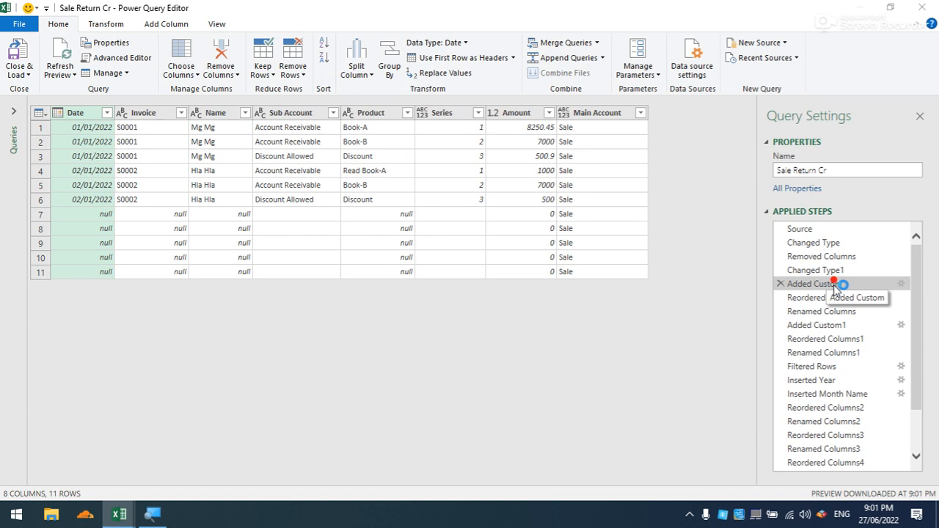
{"action": "double_click", "coordinate": [834, 286]}
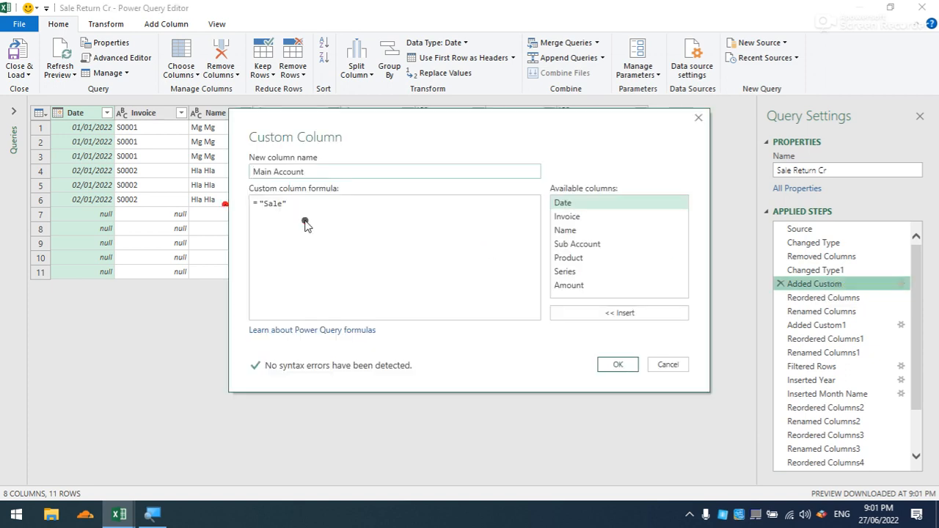
{"action": "left_click", "coordinate": [279, 204]}
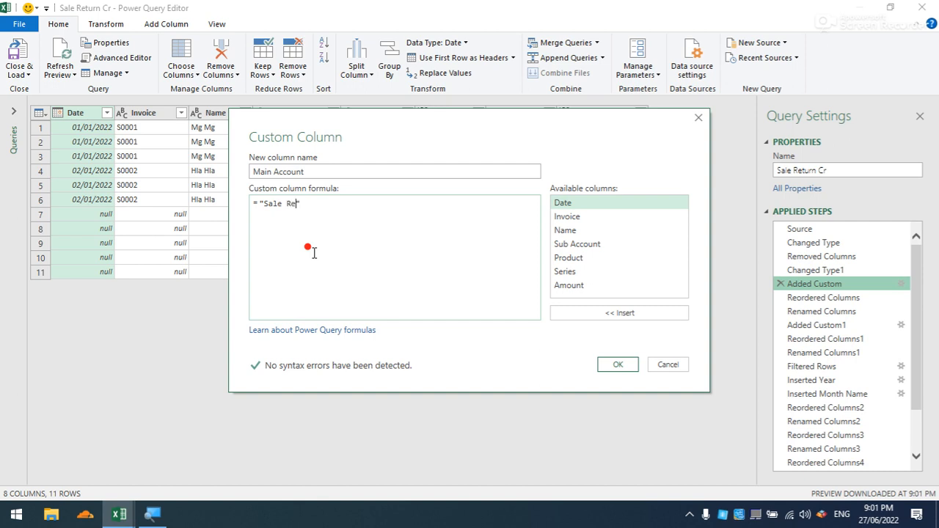
{"action": "left_click", "coordinate": [286, 203]}
{"action": "key", "text": "BackSpace"}
{"action": "left_click", "coordinate": [615, 364]}
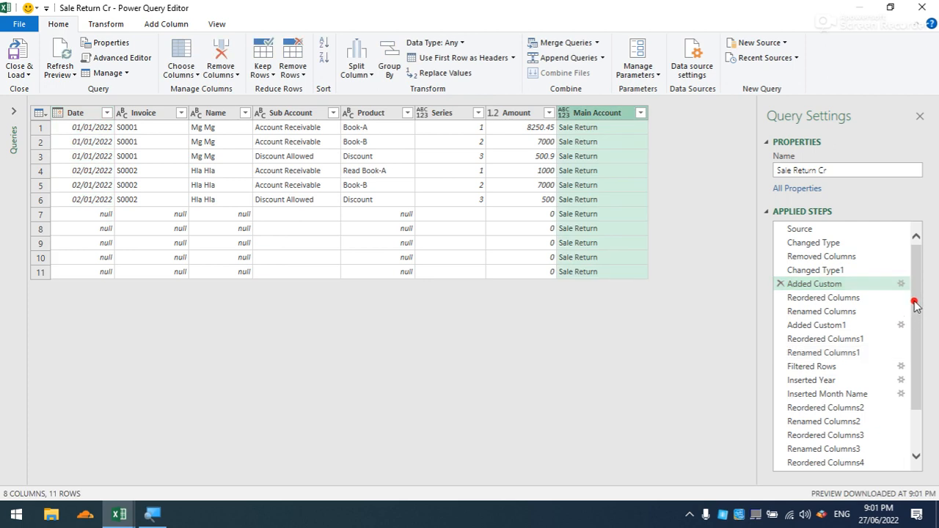
- Return to the query's last applied step and move the Credit column in front of the Debit column
{"action": "left_click_drag", "start_coordinate": [914, 304], "coordinate": [907, 381]}
{"action": "left_click", "coordinate": [836, 460]}
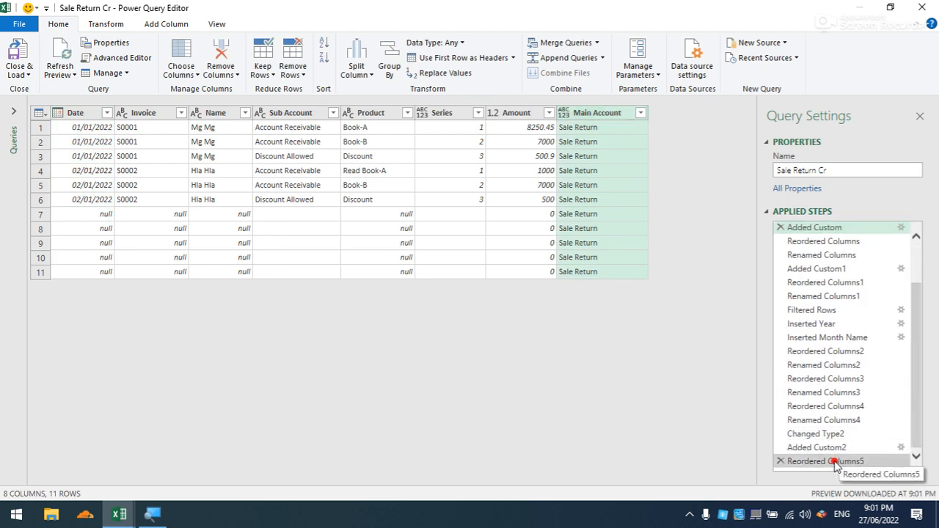
{"action": "left_click_drag", "start_coordinate": [566, 479], "coordinate": [708, 487]}
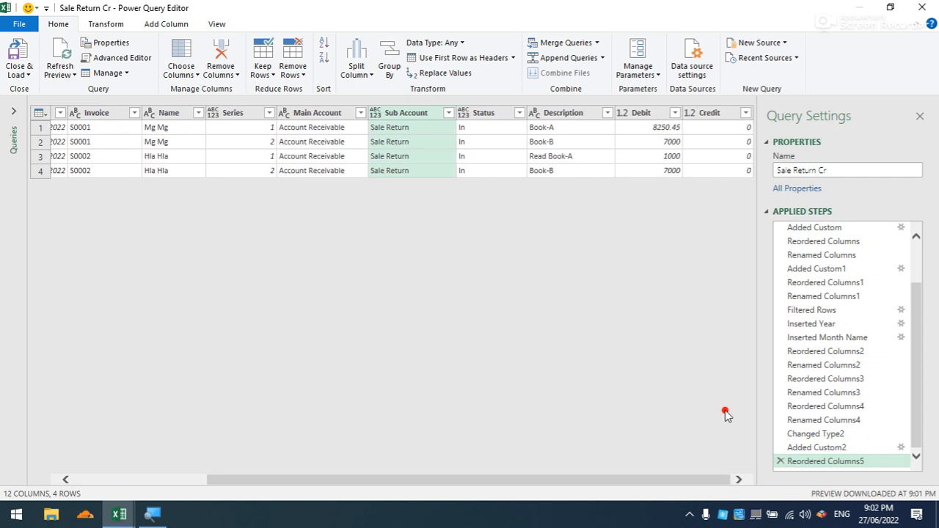
{"action": "left_click_drag", "start_coordinate": [640, 113], "coordinate": [665, 119]}
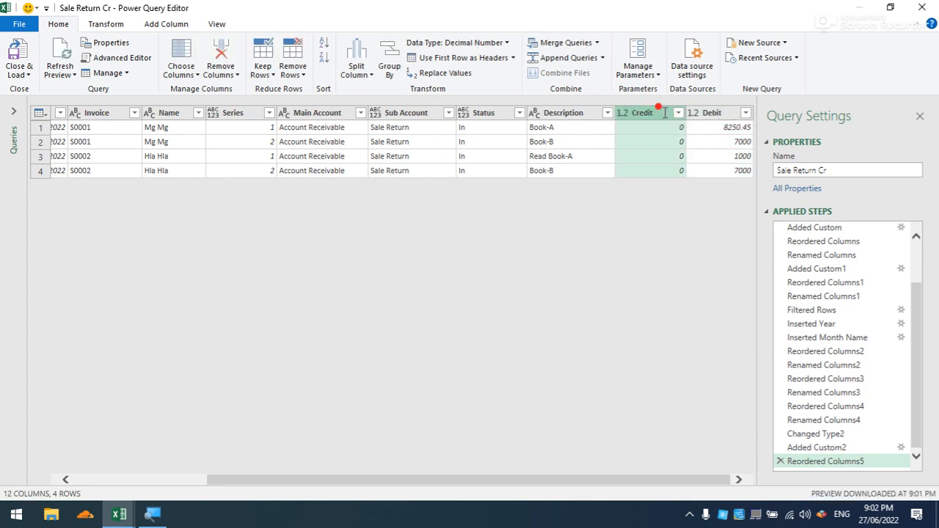
- Rename the moved Credit column as Debit1 and the original Debit column as Credit in Sale Return Cr
{"action": "double_click", "coordinate": [650, 113]}
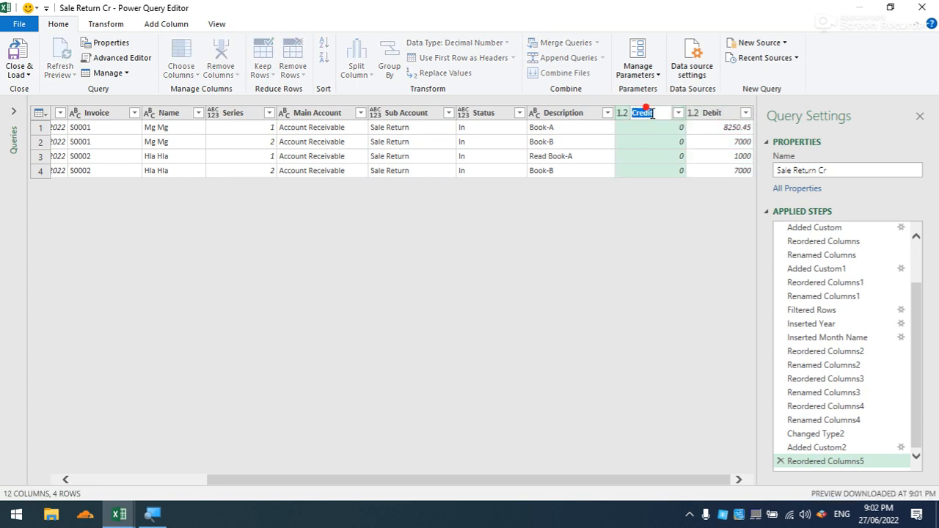
{"action": "type", "text": "Debit1"}
{"action": "left_click", "coordinate": [726, 117]}
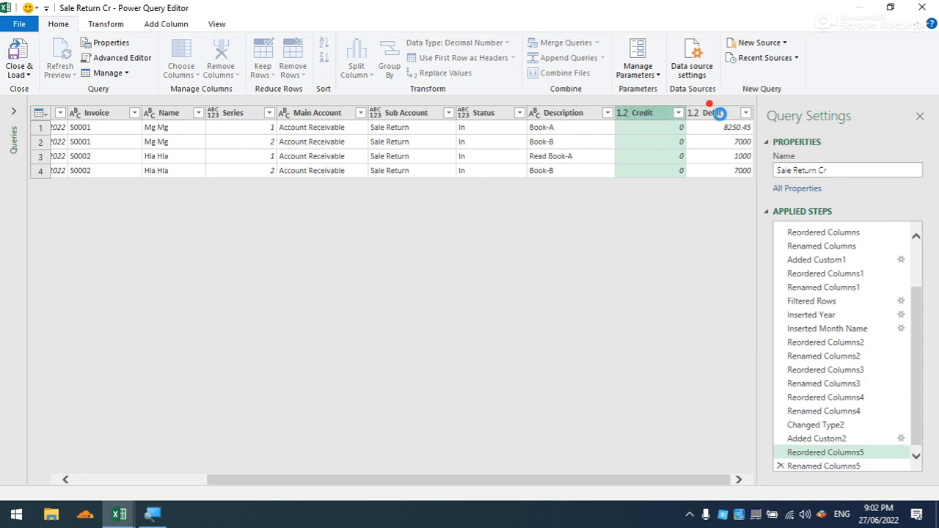
{"action": "left_click", "coordinate": [721, 119]}
{"action": "double_click", "coordinate": [720, 115]}
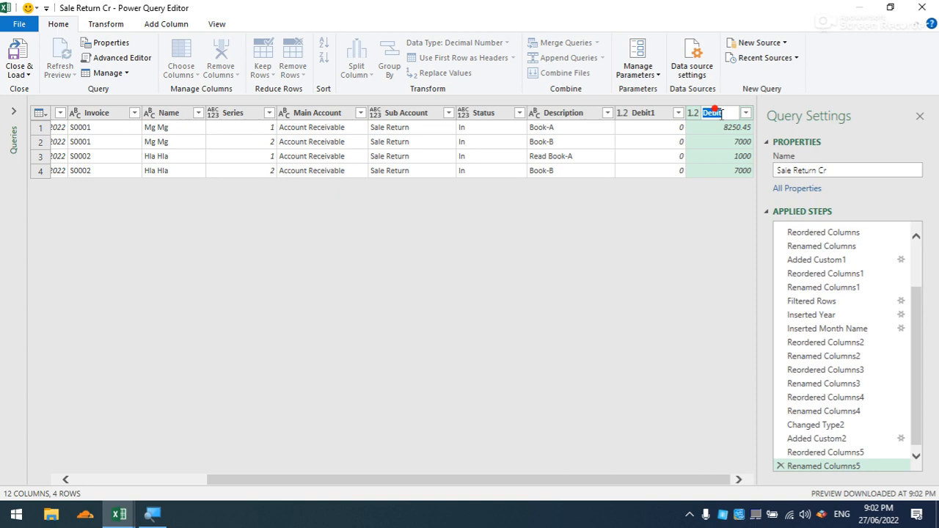
{"action": "type", "text": "Cred"}
{"action": "key", "text": "Return"}
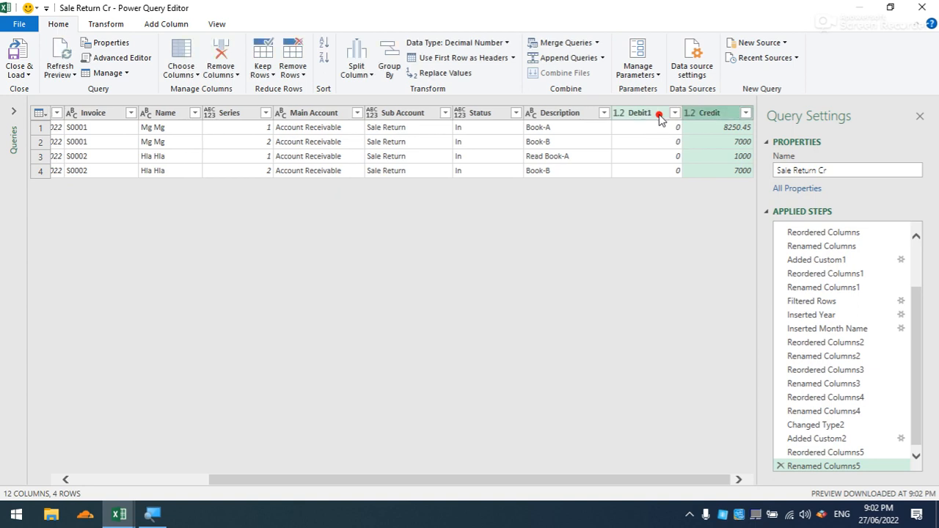
- Rename the Debit1 column as Debit, then save the Sale Return Cr query and return to the workbook
{"action": "left_click", "coordinate": [651, 113]}
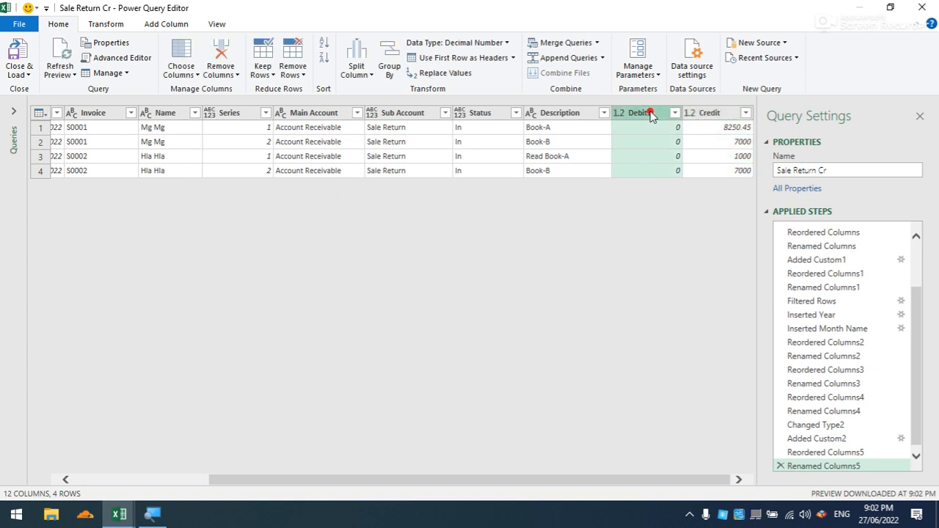
{"action": "double_click", "coordinate": [651, 114]}
{"action": "key", "text": "End"}
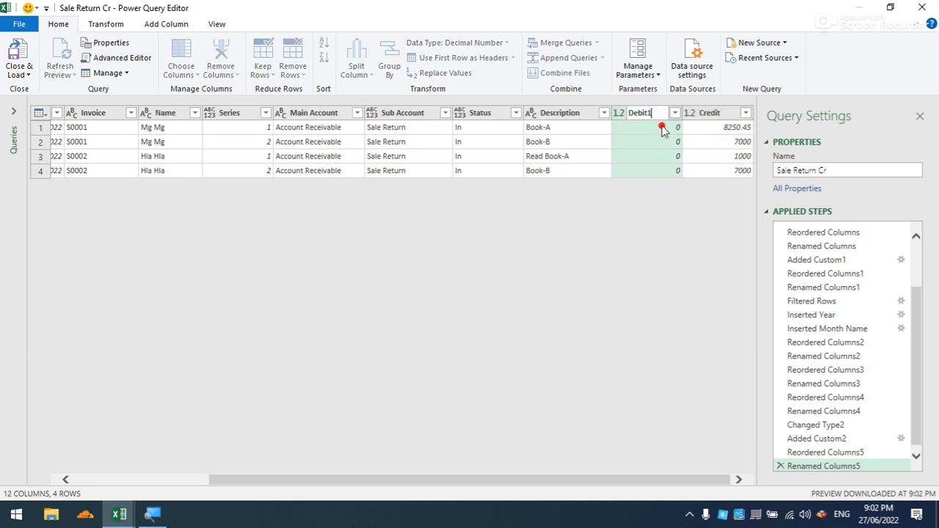
{"action": "key", "text": "BackSpace"}
{"action": "left_click", "coordinate": [637, 213]}
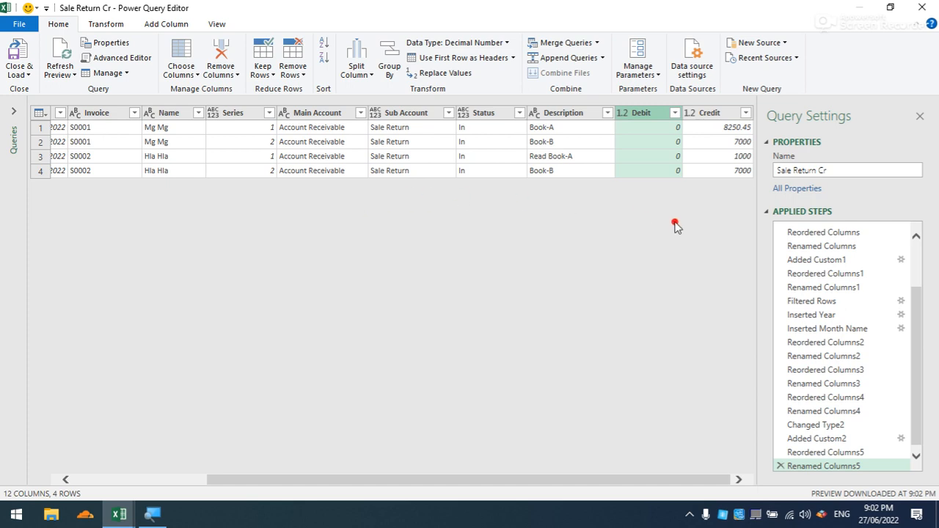
{"action": "left_click_drag", "start_coordinate": [423, 478], "coordinate": [289, 478]}
{"action": "left_click", "coordinate": [15, 55]}
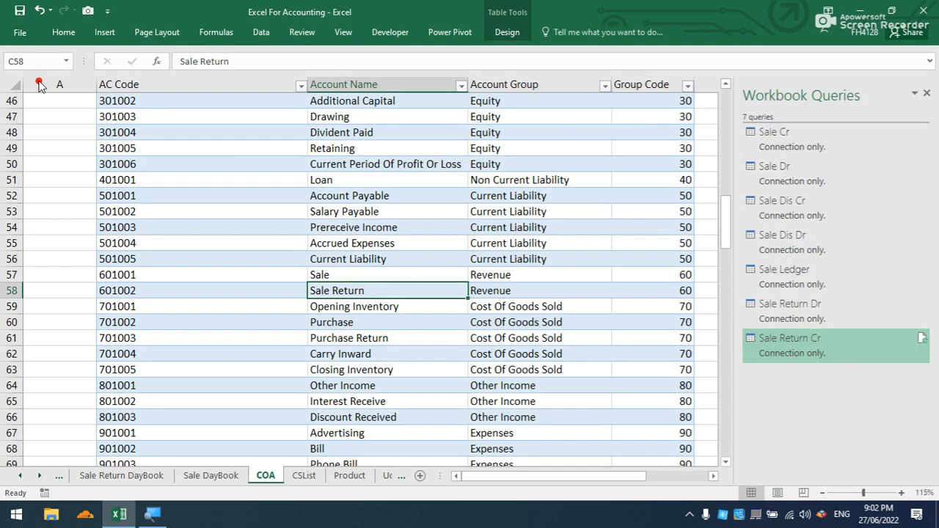
- Copy and paste the Sale Dis Cr query, then rename the copy as Sale Return Dis Dr
{"action": "left_click", "coordinate": [790, 212]}
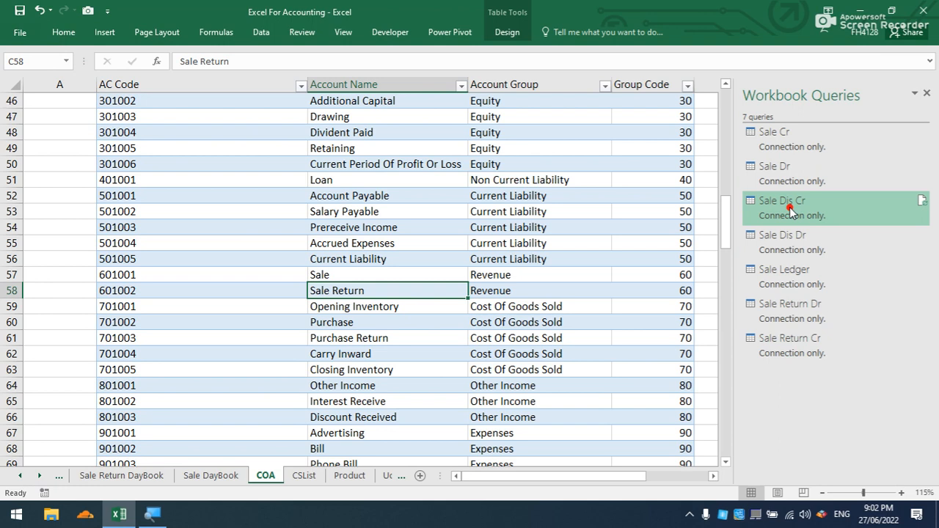
{"action": "key", "text": "ctrl+c"}
{"action": "key", "text": "ctrl+v"}
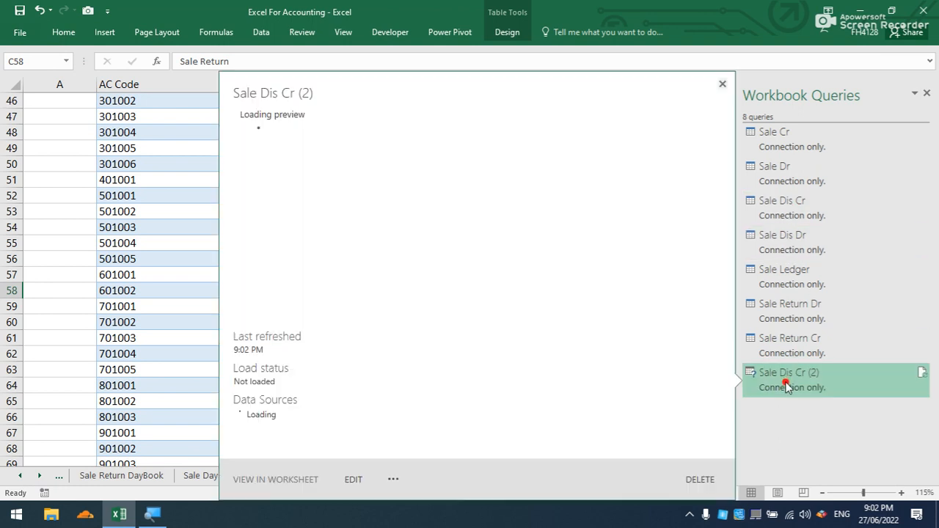
{"action": "right_click", "coordinate": [784, 383]}
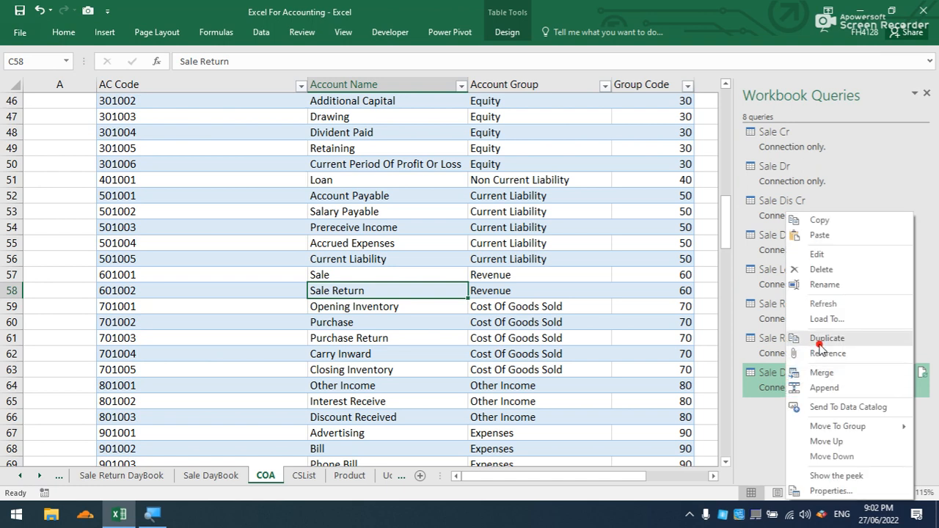
{"action": "left_click", "coordinate": [829, 287]}
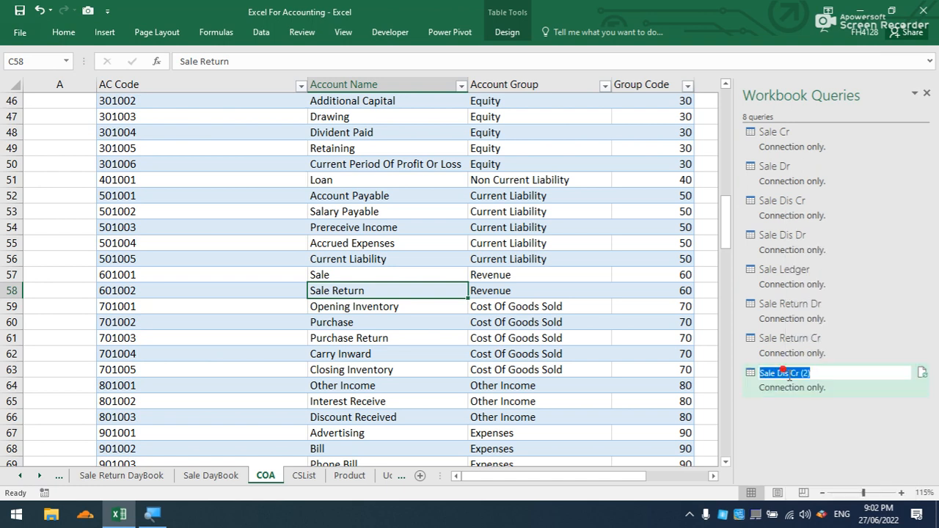
{"action": "left_click", "coordinate": [777, 372]}
{"action": "type", "text": "Return"}
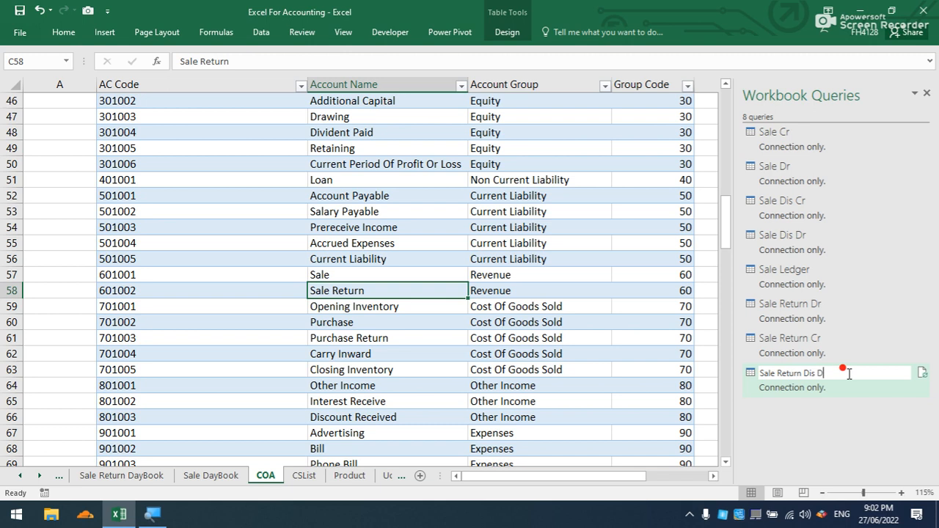
- Open Sale Return Dis Dr for editing and change its source table to tb_SRDB in the query code
{"action": "double_click", "coordinate": [833, 389]}
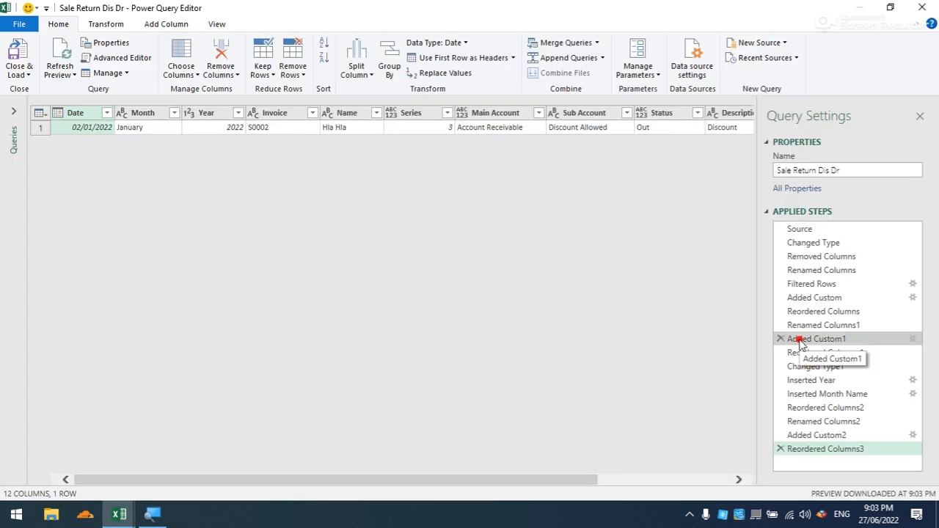
{"action": "left_click", "coordinate": [105, 58]}
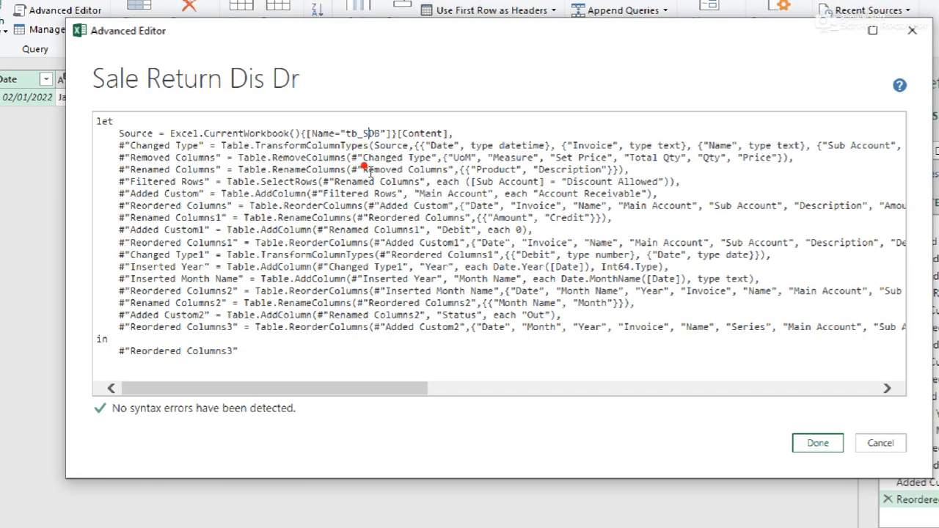
{"action": "type", "text": "R"}
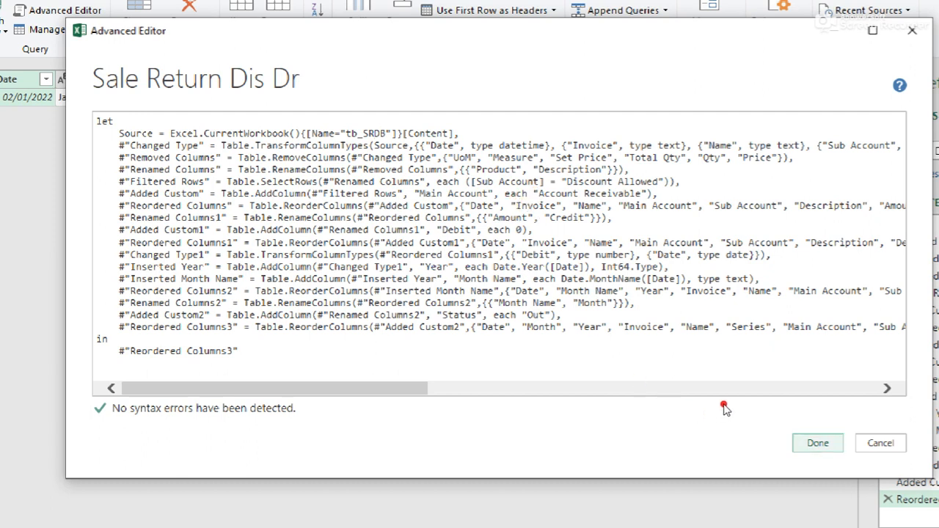
{"action": "left_click", "coordinate": [818, 443]}
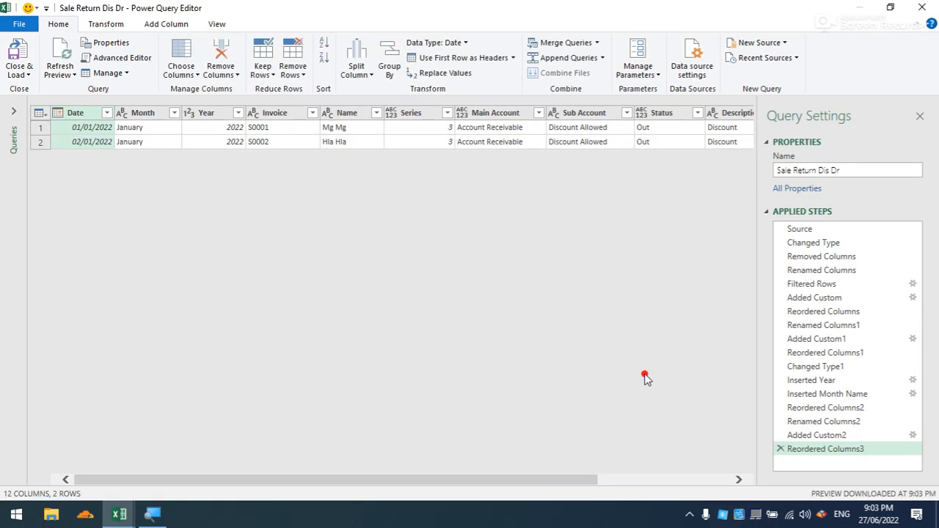
- Move the Credit column in front of the Debit column in Sale Return Dis Dr and rename it as Debit1
{"action": "left_click_drag", "start_coordinate": [524, 483], "coordinate": [709, 475]}
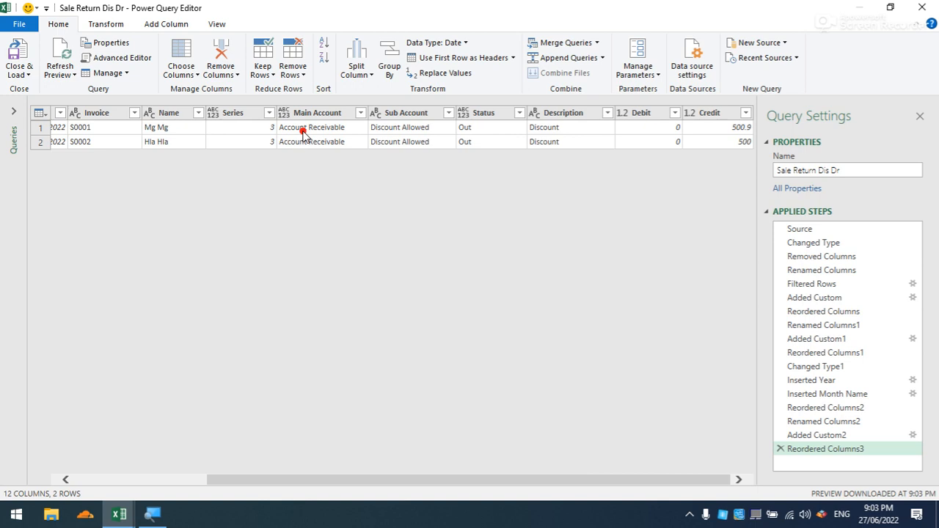
{"action": "left_click_drag", "start_coordinate": [720, 118], "coordinate": [651, 119]}
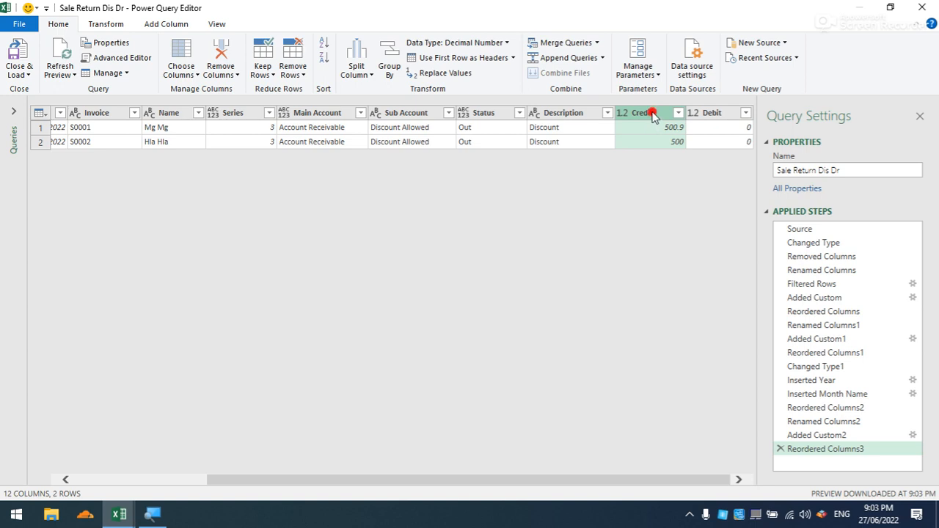
{"action": "double_click", "coordinate": [649, 112]}
{"action": "type", "text": "Dr"}
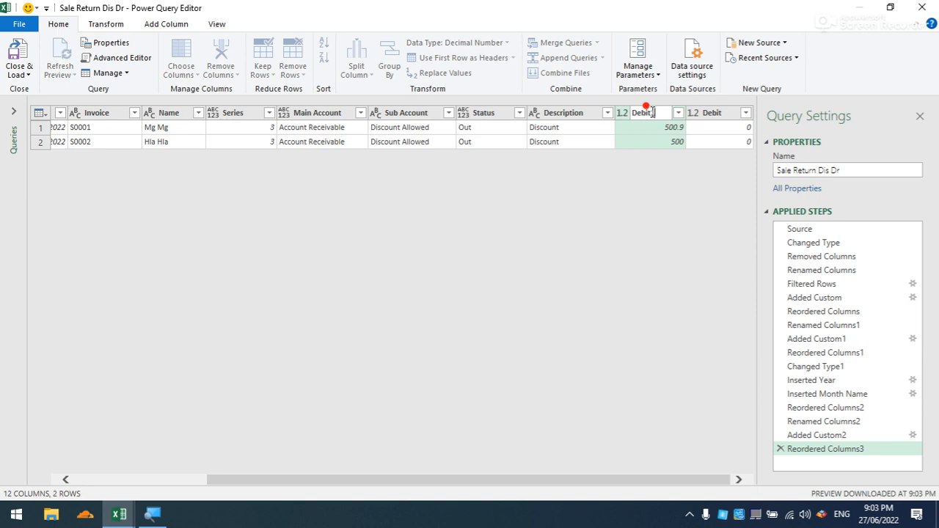
- Rename the original Debit column as Credit in Sale Return Dis Dr
{"action": "left_click", "coordinate": [718, 114]}
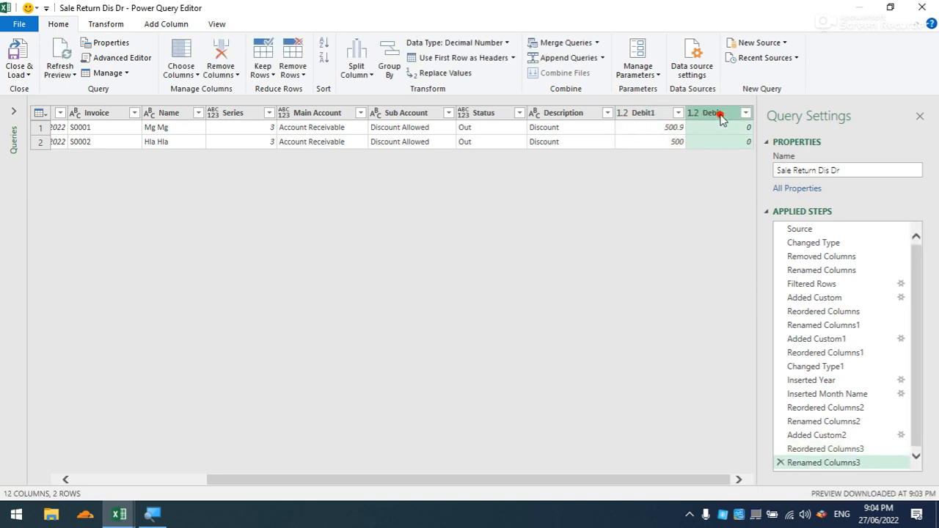
{"action": "double_click", "coordinate": [720, 114]}
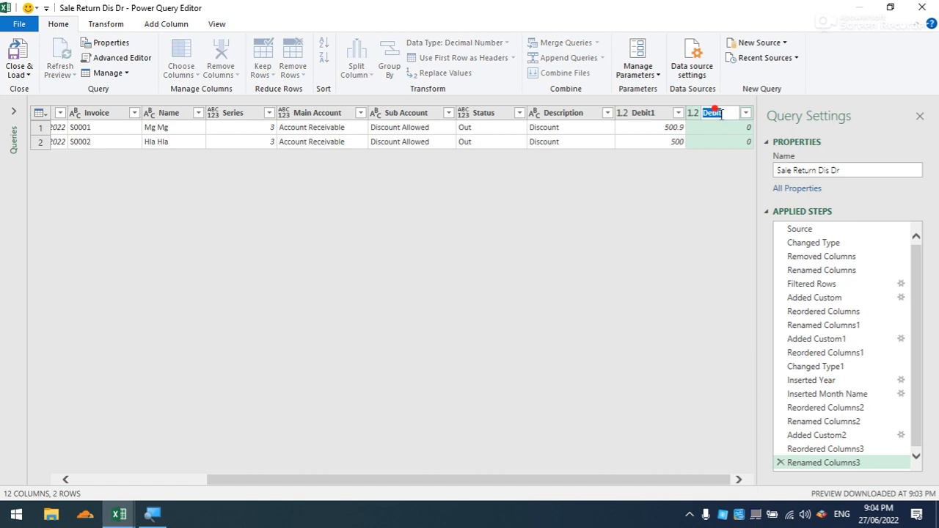
{"action": "type", "text": "Credit"}
{"action": "key", "text": "Return"}
- Rename the Debit1 column as Debit, then save the Sale Return Dis Dr query and return to the workbook
{"action": "double_click", "coordinate": [661, 116]}
{"action": "left_click", "coordinate": [661, 109]}
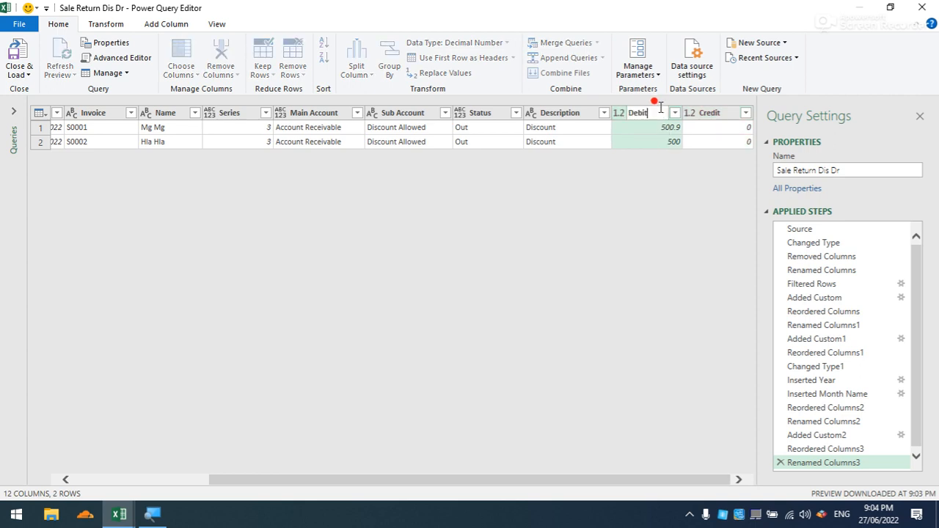
{"action": "left_click", "coordinate": [629, 183]}
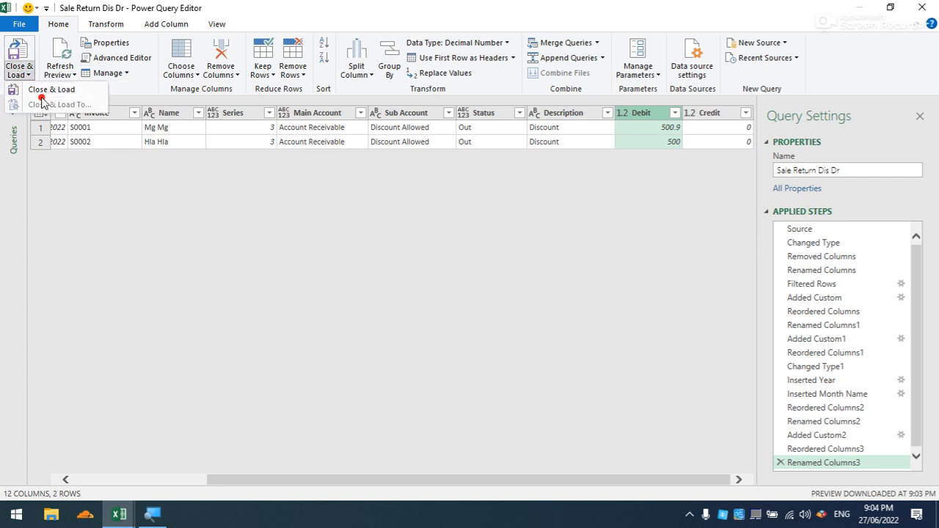
{"action": "left_click", "coordinate": [41, 90]}
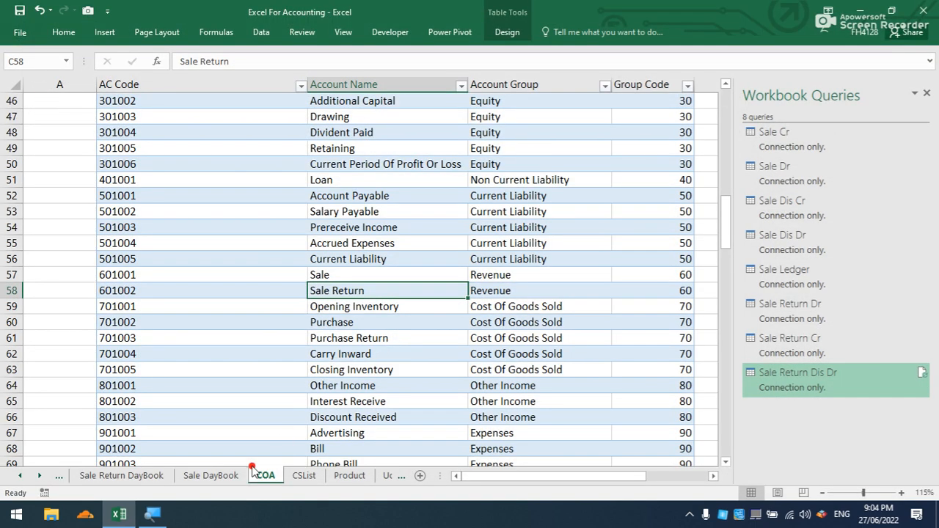
- Review the discount lines of the sale return journal entry on the Sale Return DayBook sheet and compare them with the query previews
{"action": "left_click", "coordinate": [128, 477]}
{"action": "scroll", "coordinate": [432, 306], "scroll_direction": "down", "scroll_amount": 5}
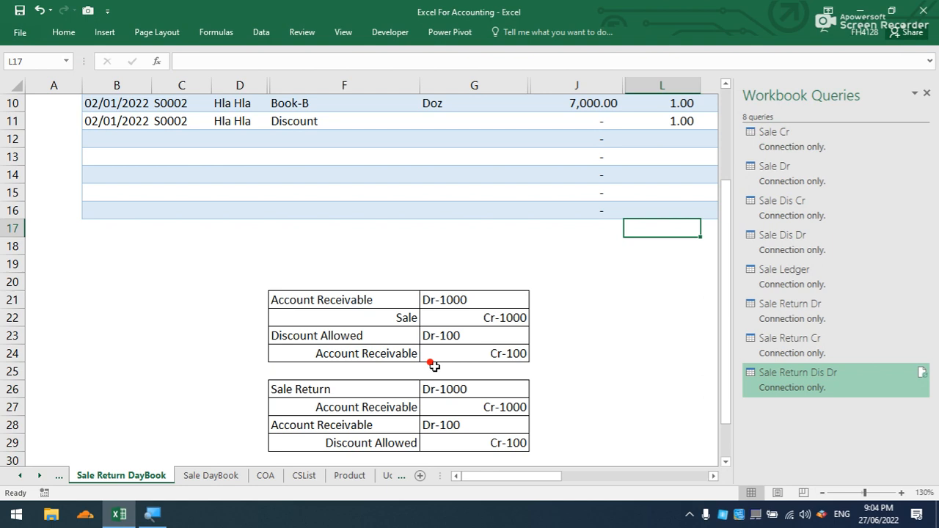
{"action": "left_click", "coordinate": [370, 320]}
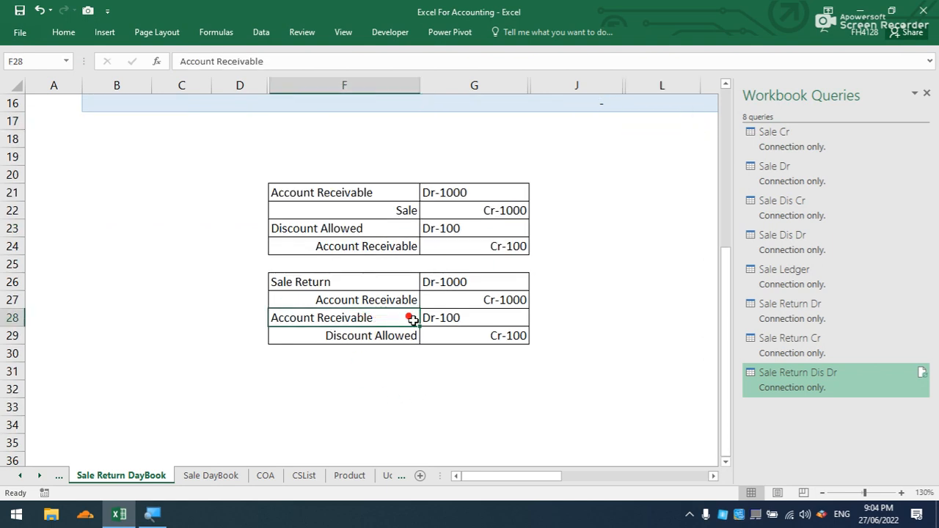
{"action": "left_click", "coordinate": [435, 321]}
{"action": "left_click", "coordinate": [385, 336]}
{"action": "left_click", "coordinate": [466, 335]}
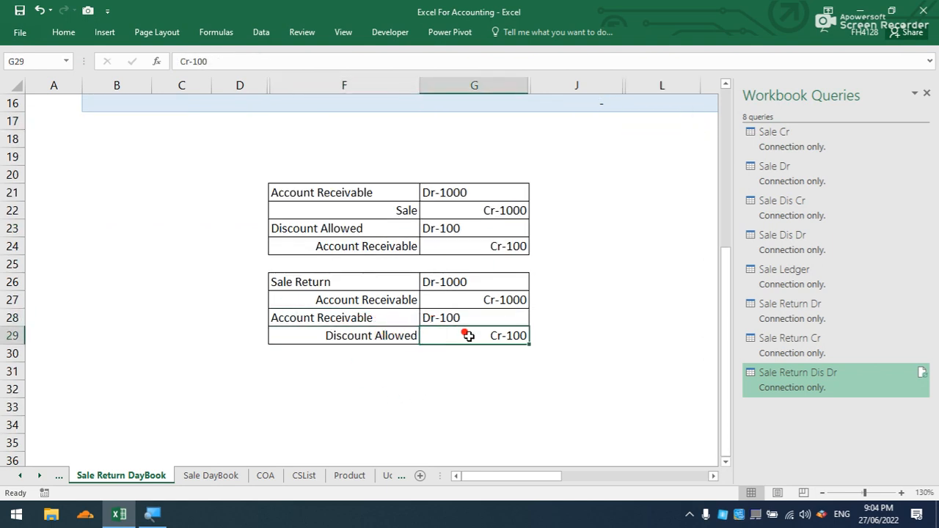
{"action": "left_click", "coordinate": [409, 336]}
{"action": "left_click", "coordinate": [441, 339]}
{"action": "mouse_move", "coordinate": [787, 381]}
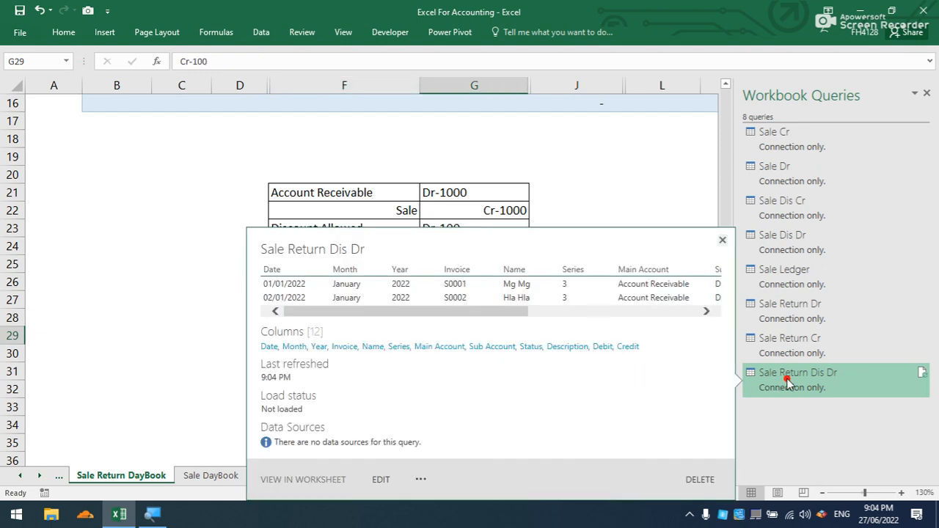
{"action": "mouse_move", "coordinate": [783, 345]}
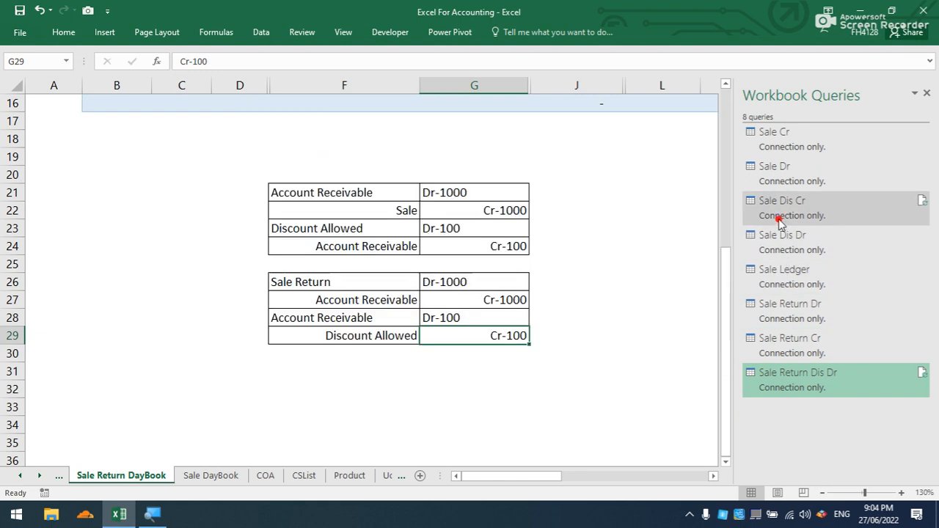
- Copy and paste the Sale Dis Dr query, then rename the copy as Sale Return Dis Cr
{"action": "mouse_move", "coordinate": [782, 219]}
{"action": "left_click", "coordinate": [782, 250]}
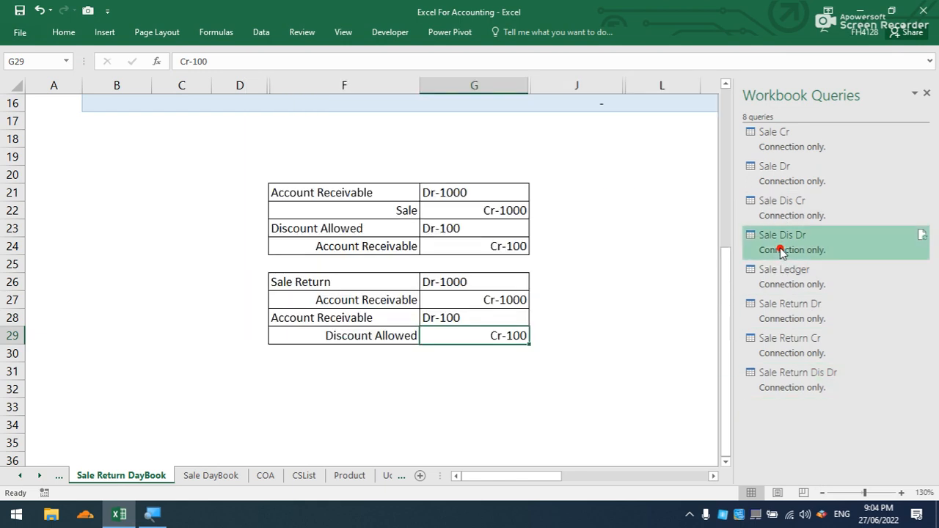
{"action": "key", "text": "ctrl+v"}
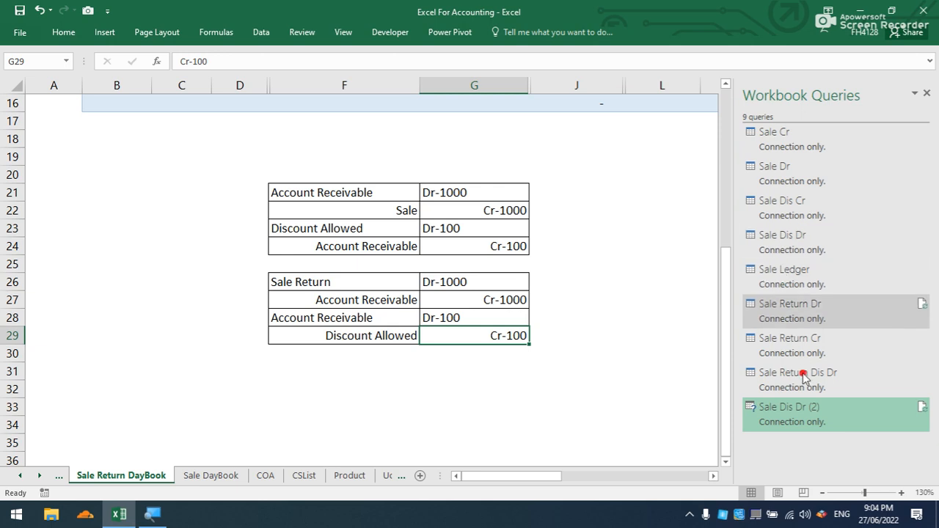
{"action": "right_click", "coordinate": [800, 413]}
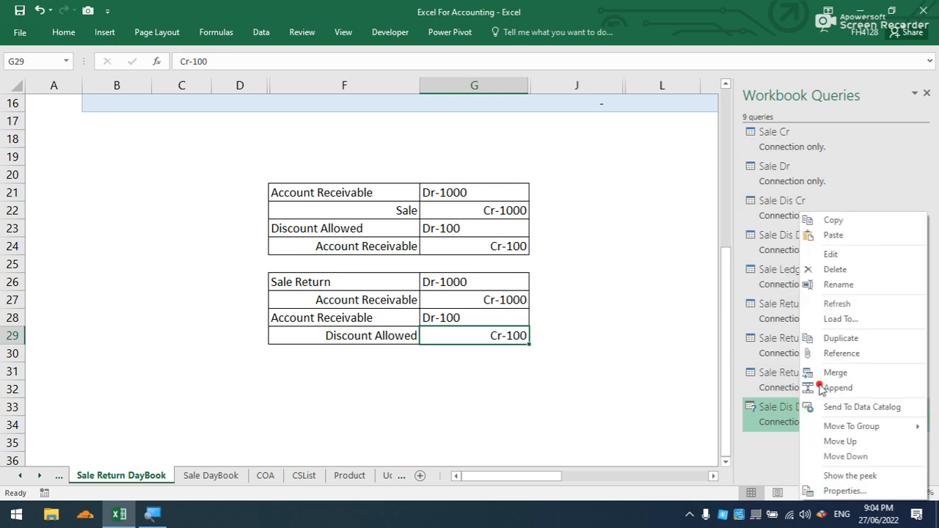
{"action": "left_click", "coordinate": [837, 284]}
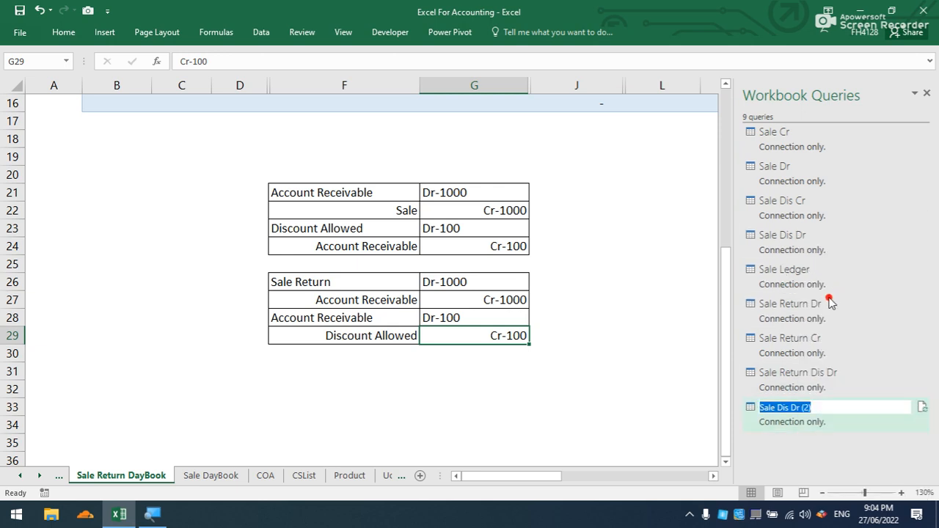
{"action": "left_click", "coordinate": [816, 403]}
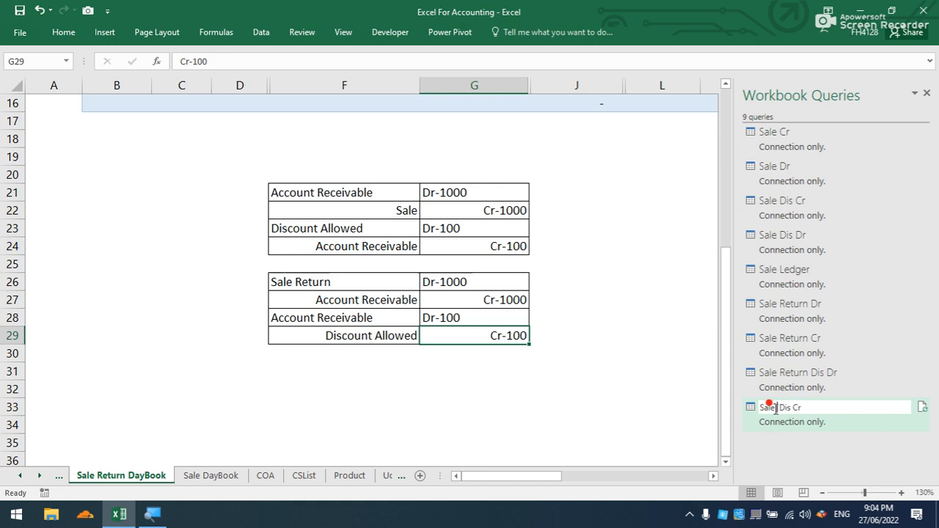
{"action": "type", "text": "urn"}
- Open Sale Return Dis Cr for editing and change its source table to tb_SRDB in the query code
{"action": "left_click", "coordinate": [803, 423]}
{"action": "double_click", "coordinate": [803, 417]}
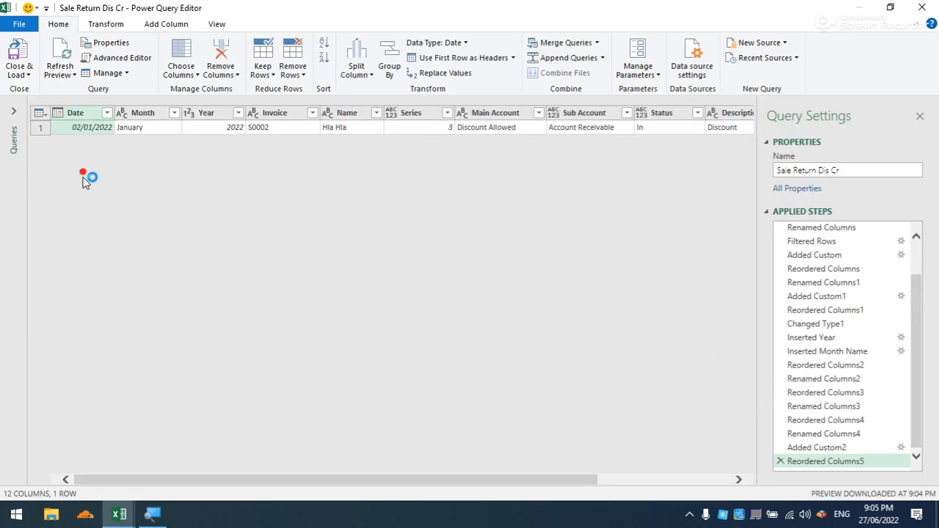
{"action": "left_click", "coordinate": [108, 59]}
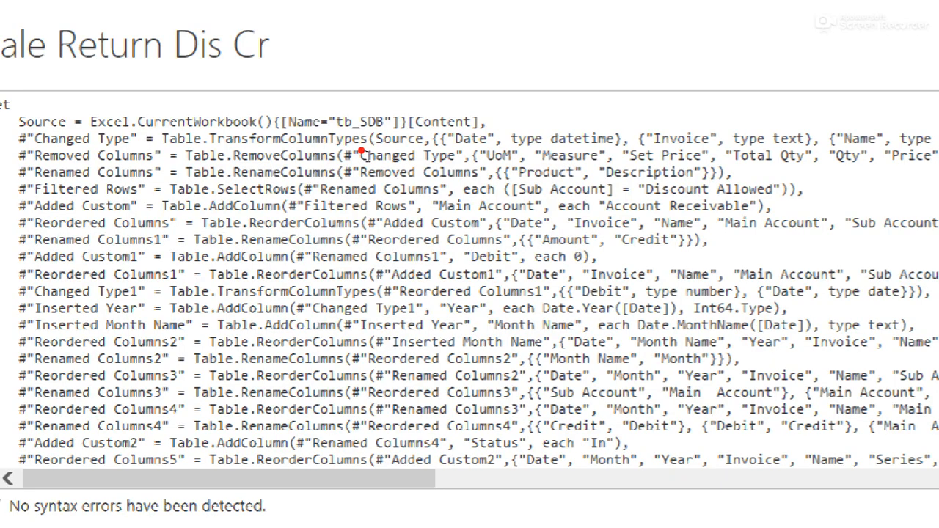
{"action": "type", "text": "R"}
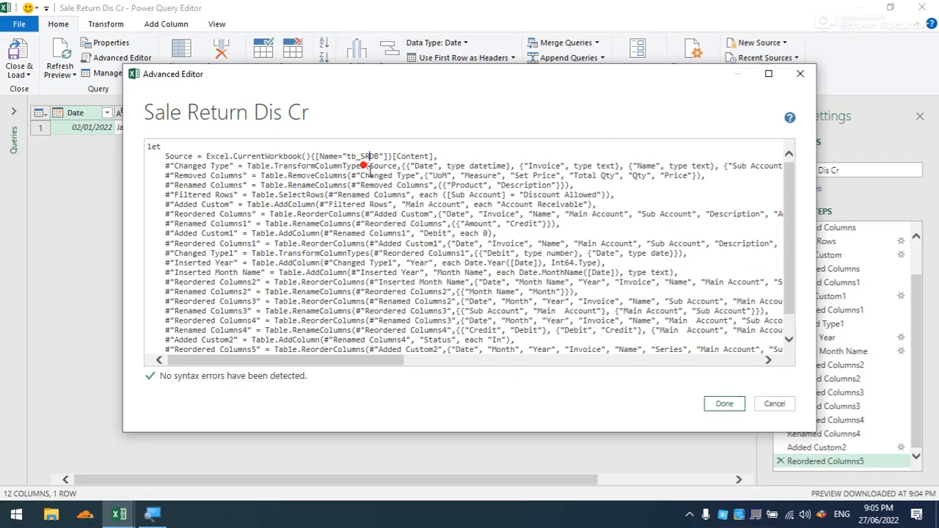
{"action": "left_click", "coordinate": [720, 404]}
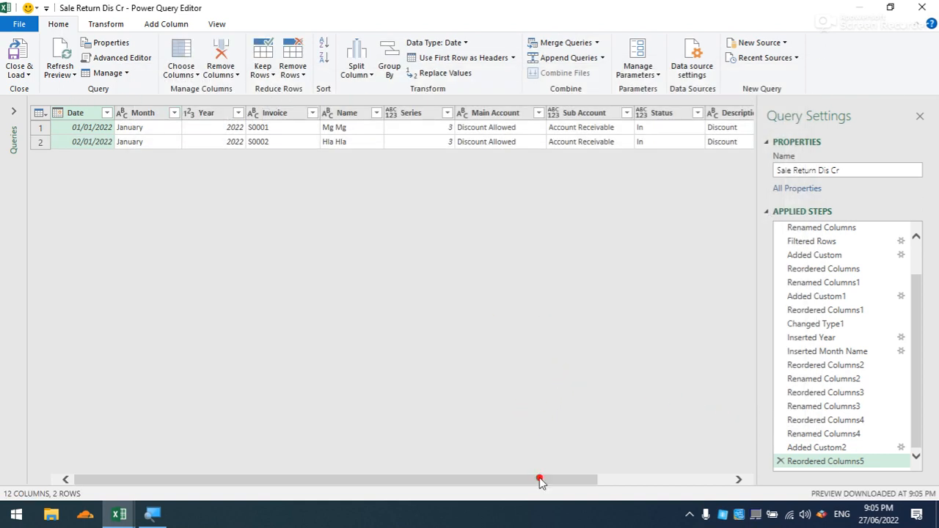
- Move the Credit column in front of the Debit column in Sale Return Dis Cr and rename it as Debit1
{"action": "left_click_drag", "start_coordinate": [541, 481], "coordinate": [719, 478]}
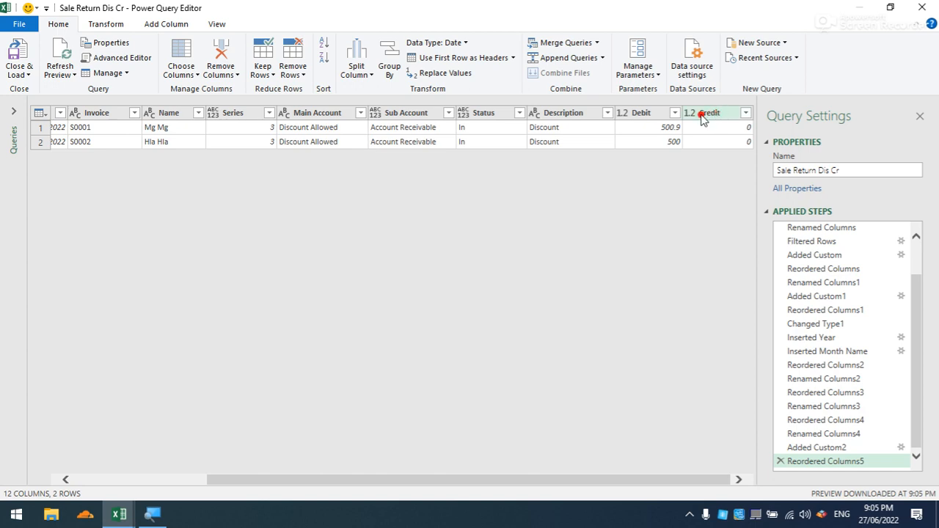
{"action": "left_click_drag", "start_coordinate": [709, 115], "coordinate": [653, 119]}
{"action": "double_click", "coordinate": [652, 115]}
{"action": "type", "text": "Deb"}
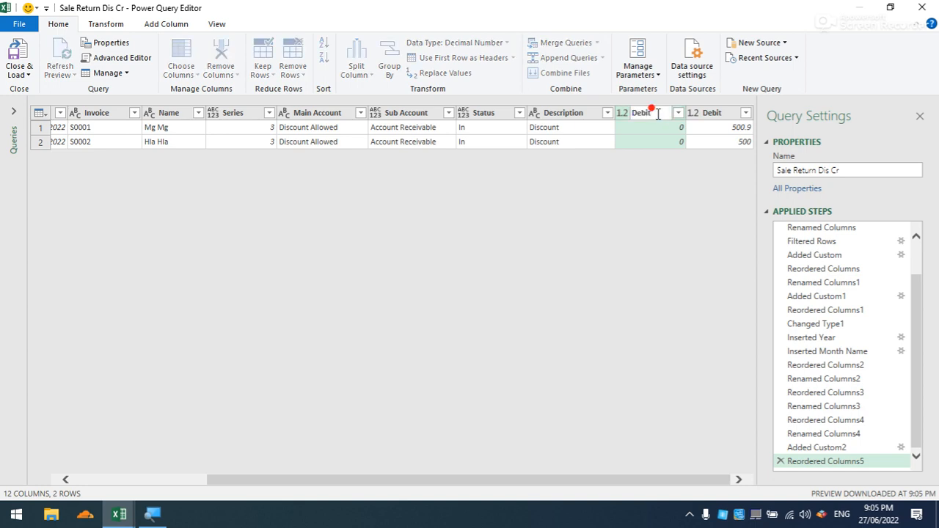
{"action": "type", "text": "it1"}
- Rename the original Debit column as Credit in Sale Return Dis Cr
{"action": "double_click", "coordinate": [710, 112]}
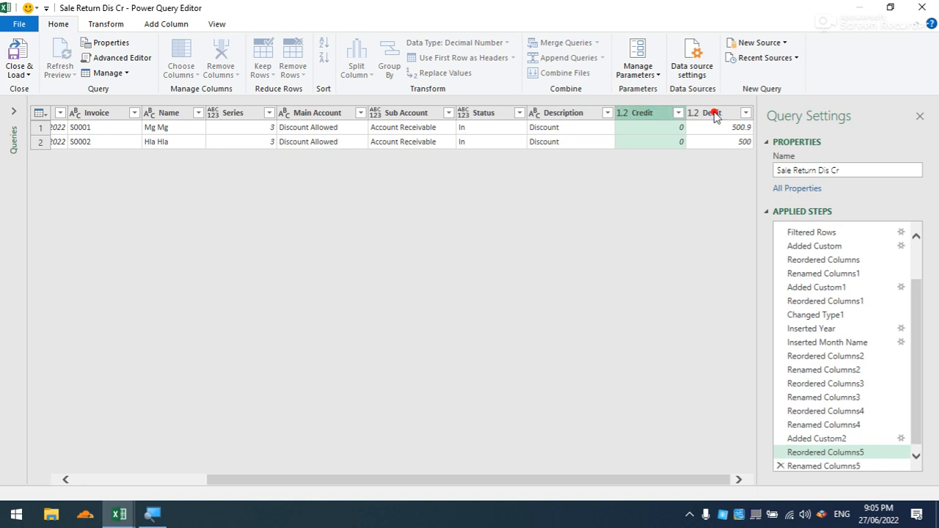
{"action": "type", "text": "Cre"}
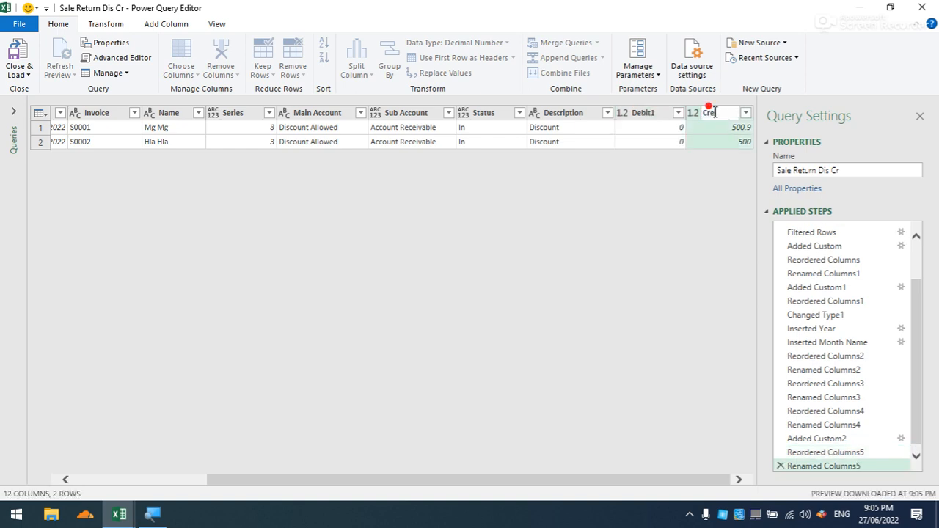
{"action": "type", "text": "dit"}
{"action": "key", "text": "Return"}
- Rename the Debit1 column as Debit, then save the Sale Return Dis Cr query and return to the workbook
{"action": "double_click", "coordinate": [656, 113]}
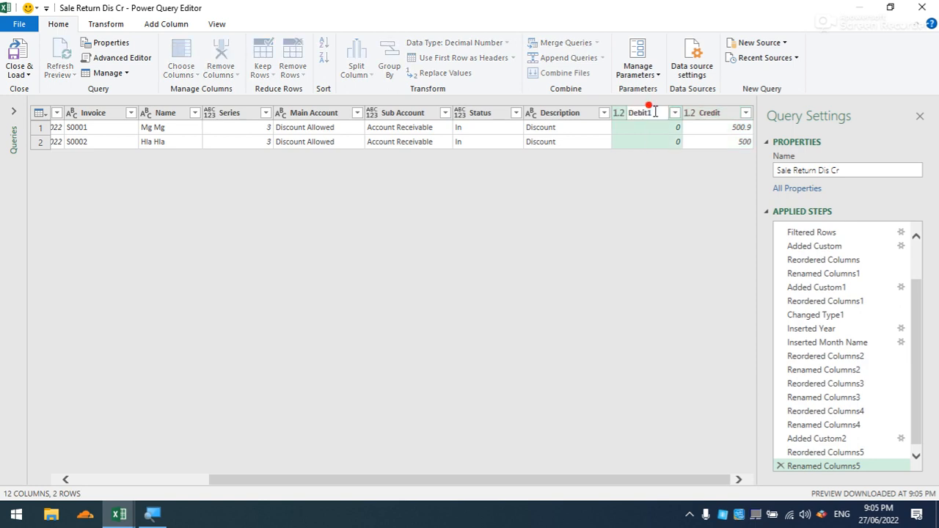
{"action": "left_click", "coordinate": [655, 113]}
{"action": "key", "text": "BackSpace"}
{"action": "key", "text": "Return"}
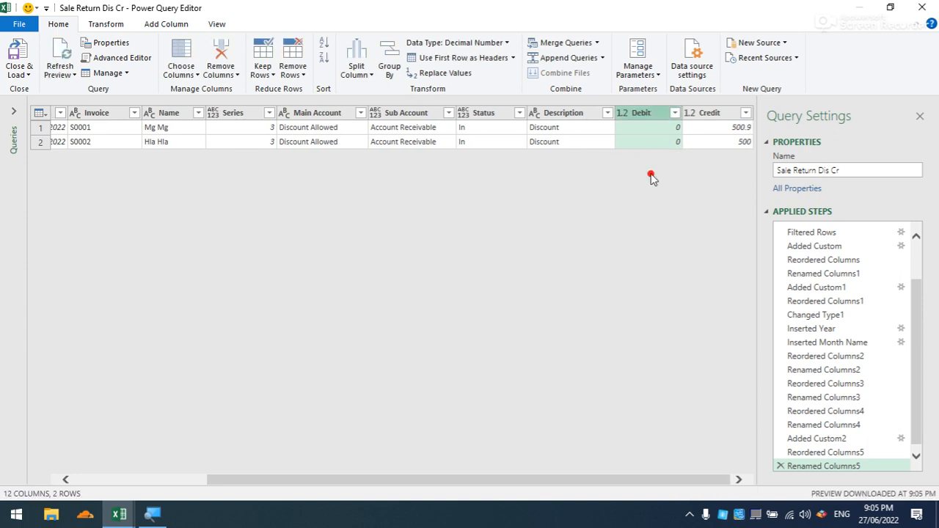
{"action": "left_click", "coordinate": [20, 71]}
{"action": "left_click", "coordinate": [38, 91]}
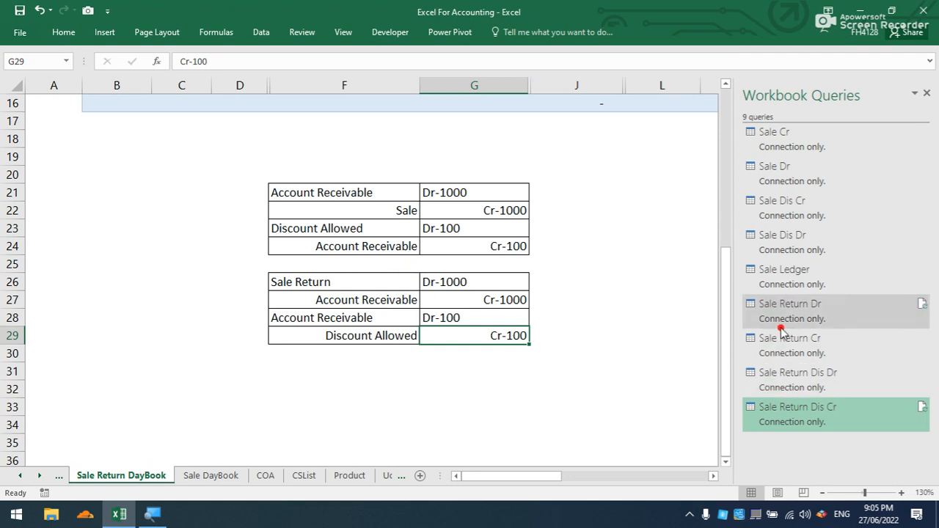
{"action": "mouse_move", "coordinate": [782, 330]}
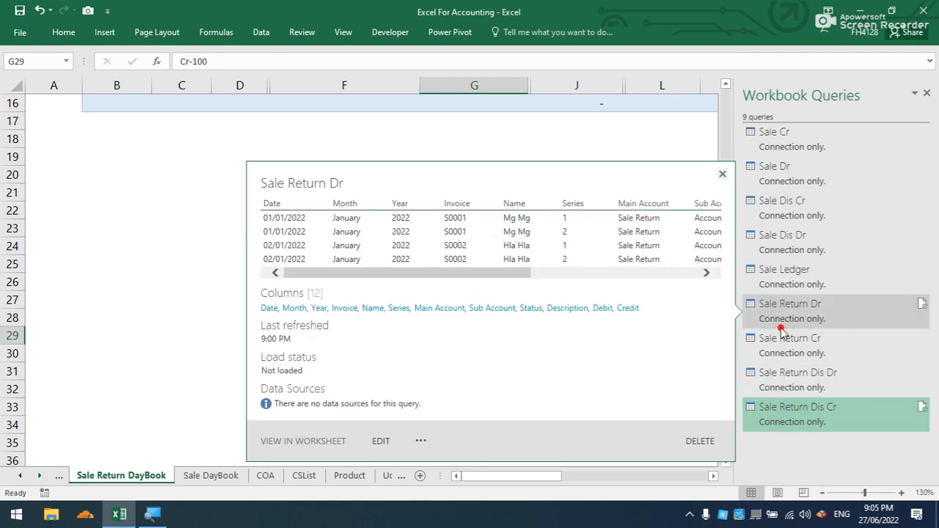